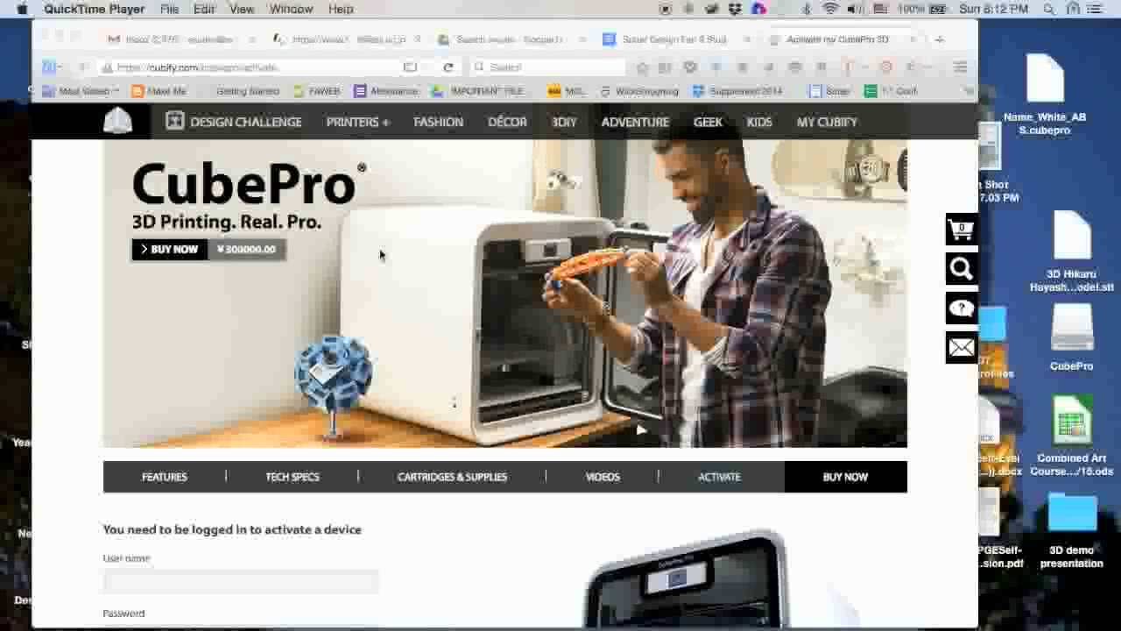
# - Look over the software downloads on the CubePro activation page and launch the installed CubePro application, allowing it to open
pyautogui.scroll(-10, 380, 255)
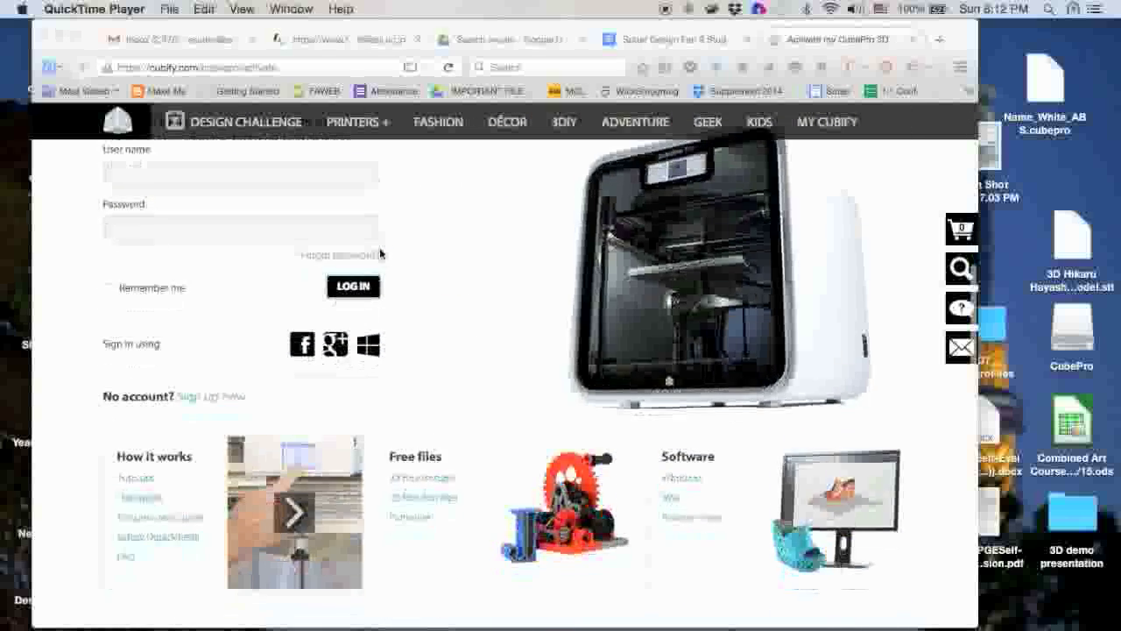
pyautogui.scroll(-2, 380, 254)
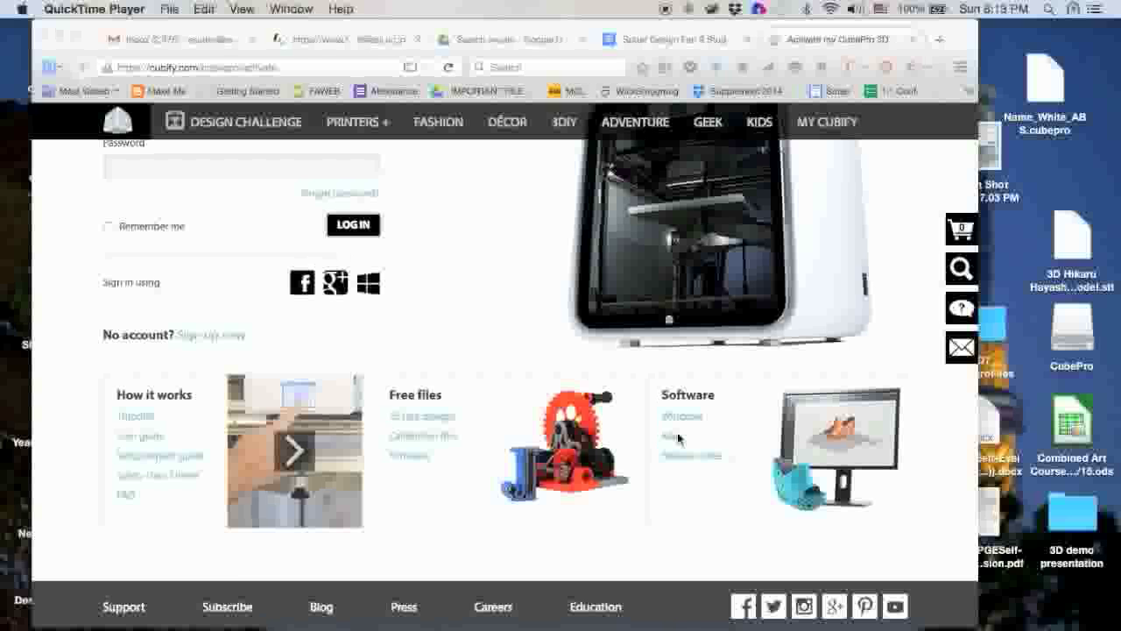
pyautogui.moveTo(598, 613)
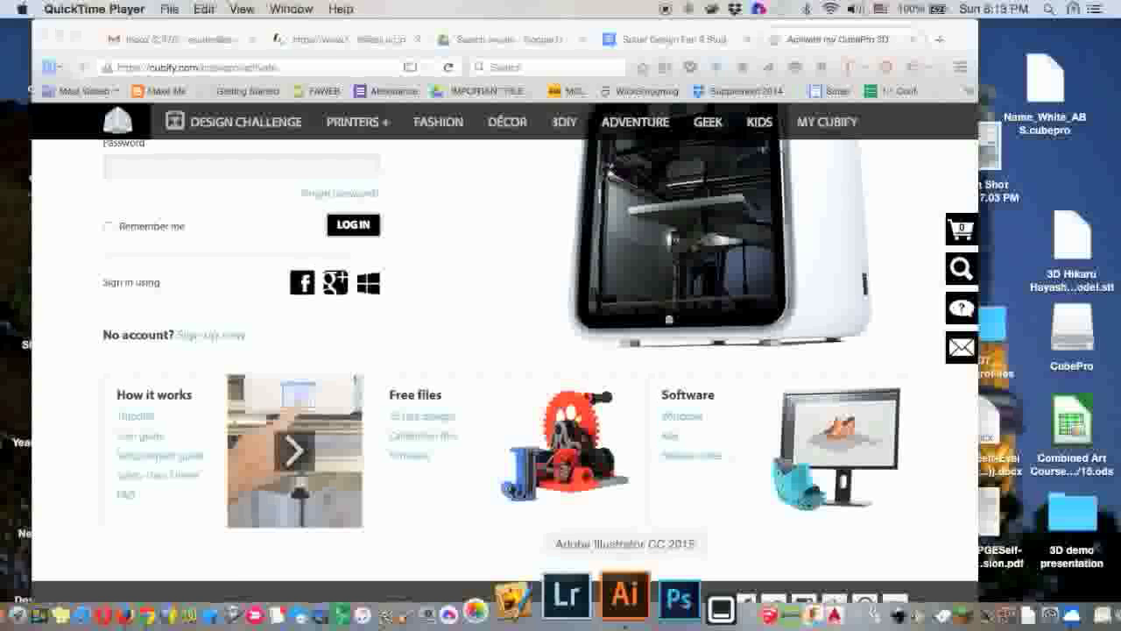
pyautogui.click(653, 605)
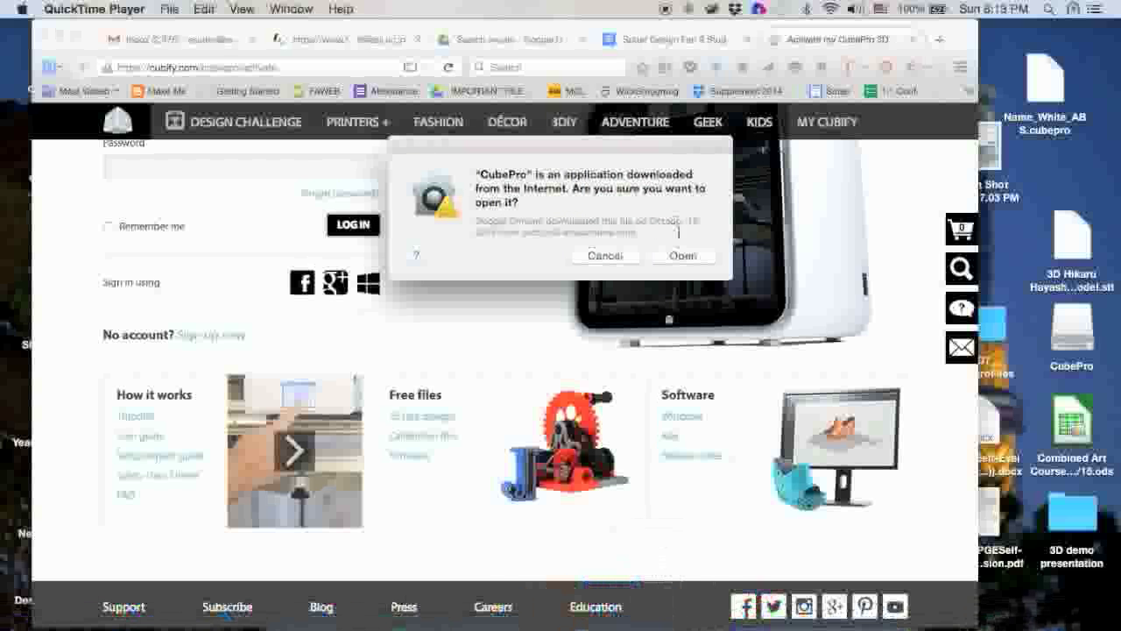
pyautogui.click(682, 255)
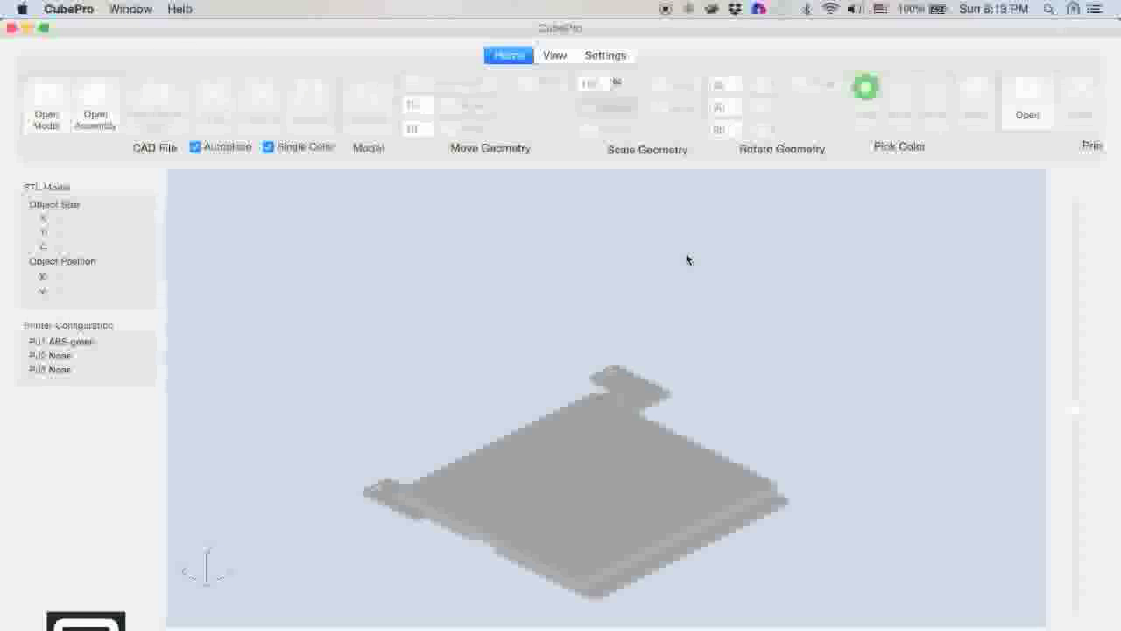
# - Configure the printer with 3 print jets and set the Print Jet 1 material to ABS blue
pyautogui.click(604, 58)
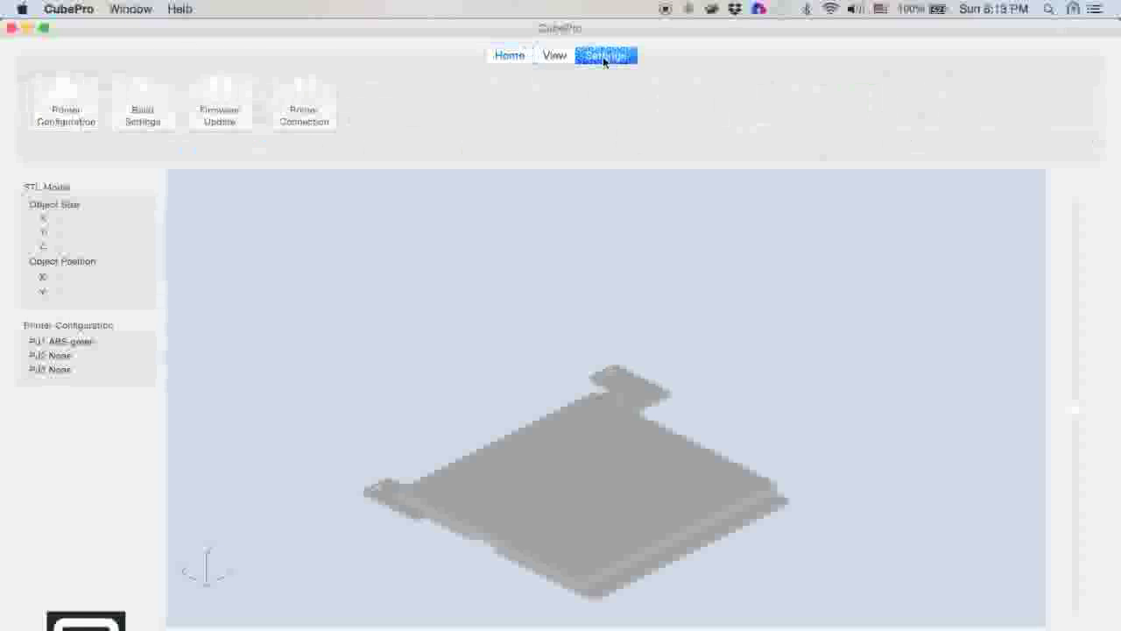
pyautogui.click(49, 103)
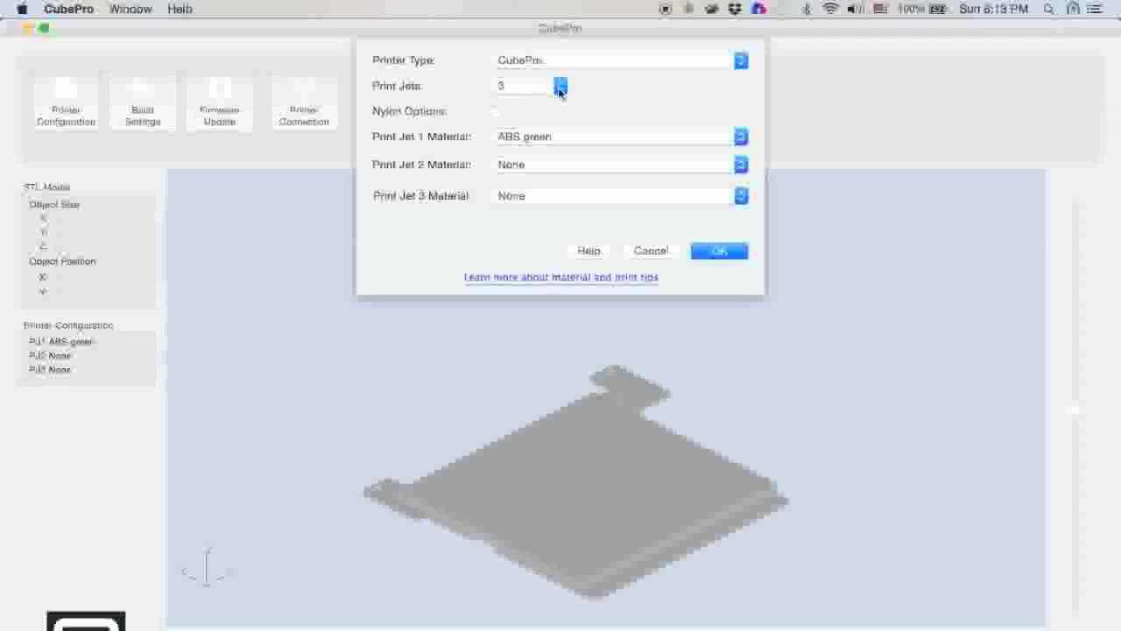
pyautogui.click(560, 87)
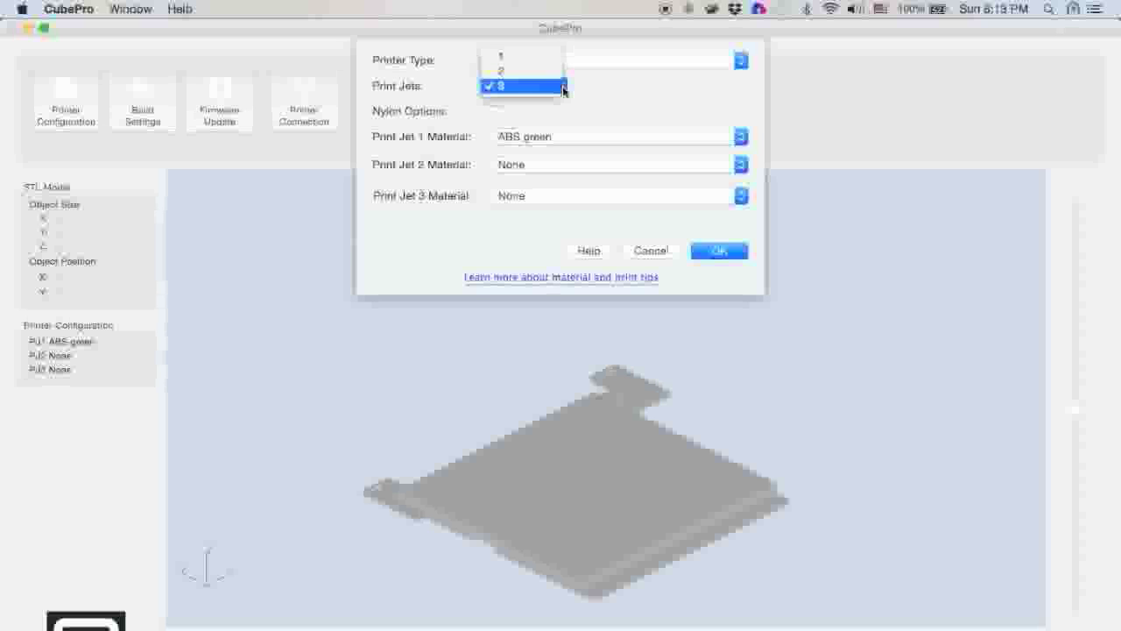
pyautogui.click(564, 87)
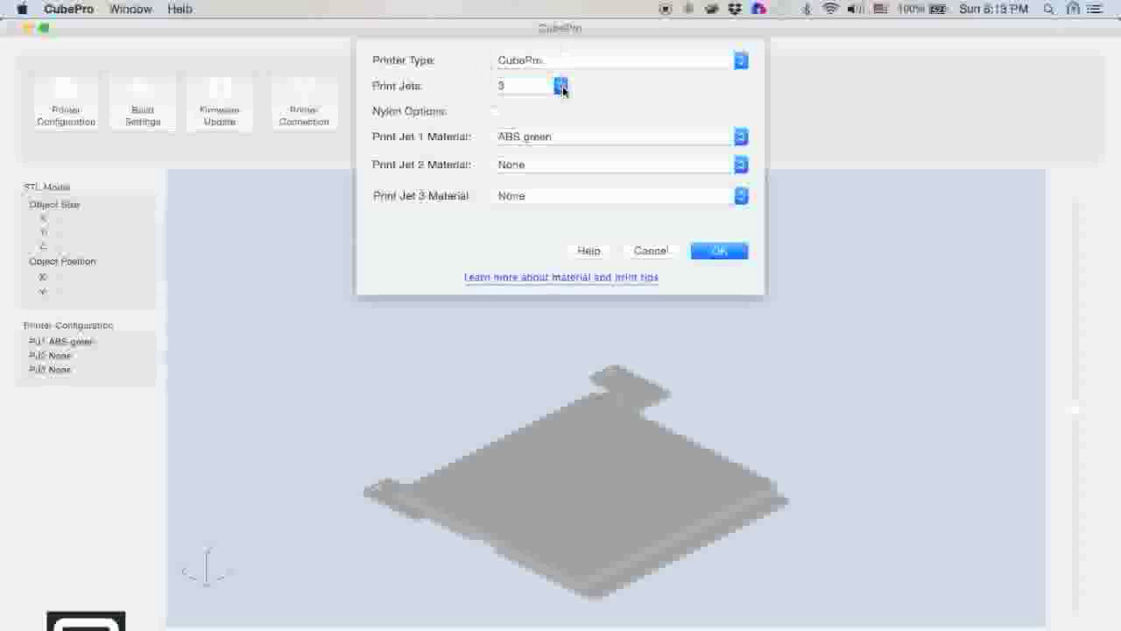
pyautogui.click(565, 141)
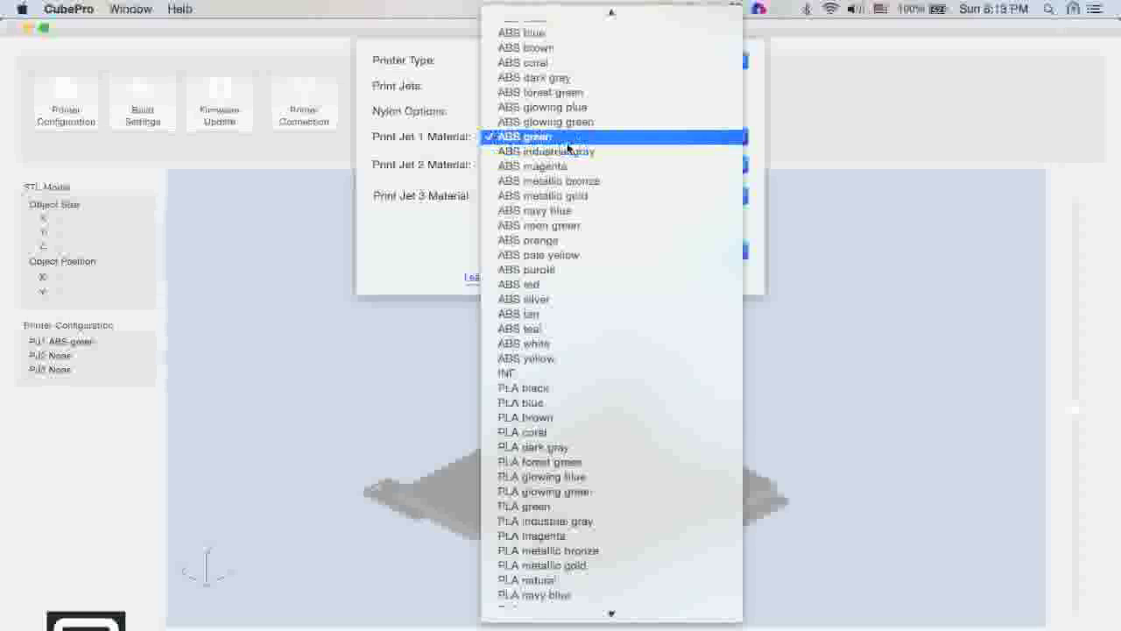
pyautogui.click(570, 39)
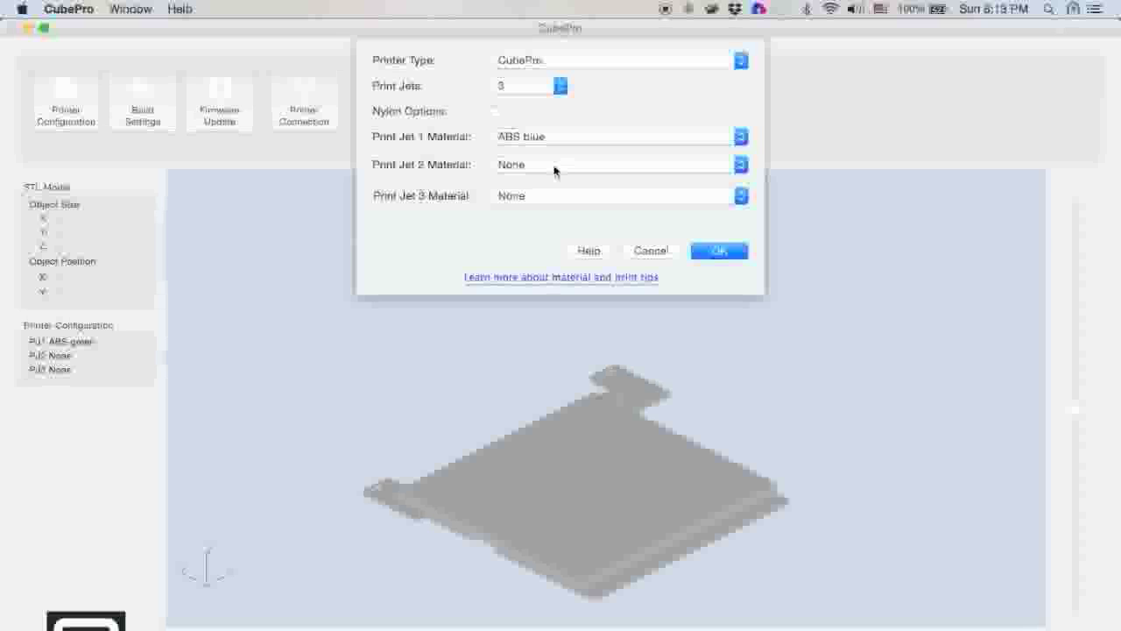
pyautogui.click(719, 252)
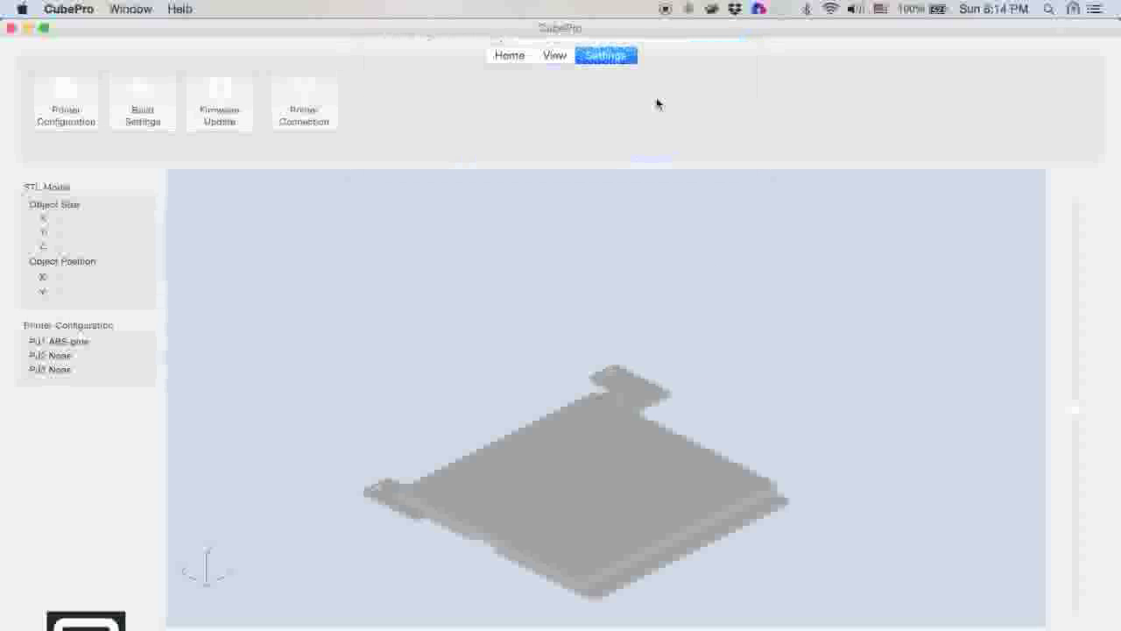
# - Switch to Fusion 360 and open the vase2 design from the recent data
pyautogui.moveTo(225, 601)
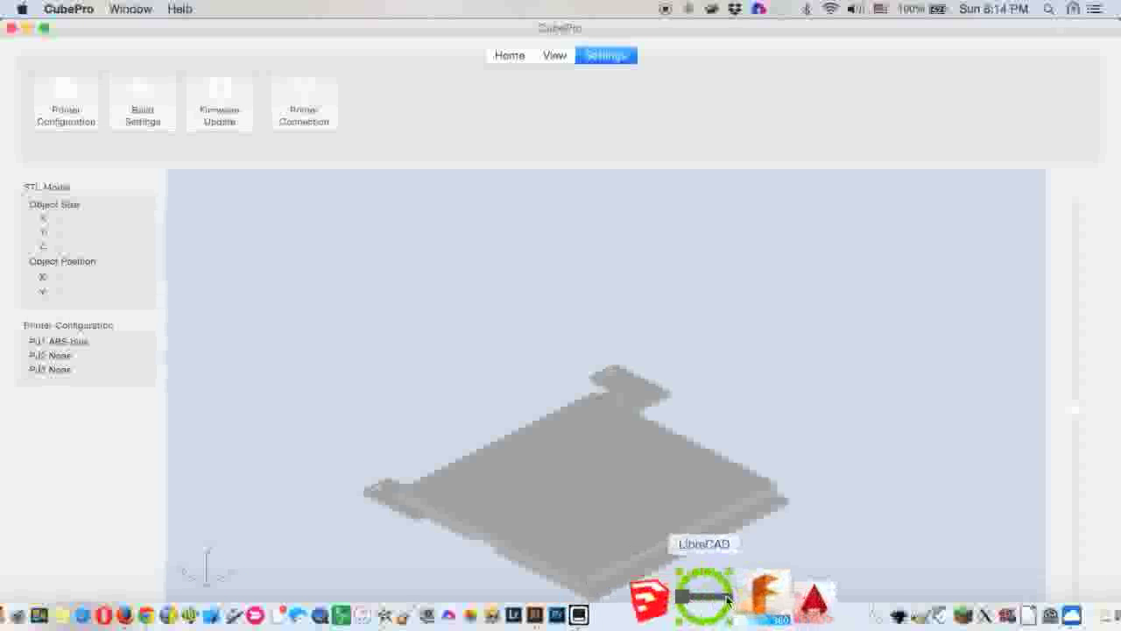
pyautogui.click(739, 595)
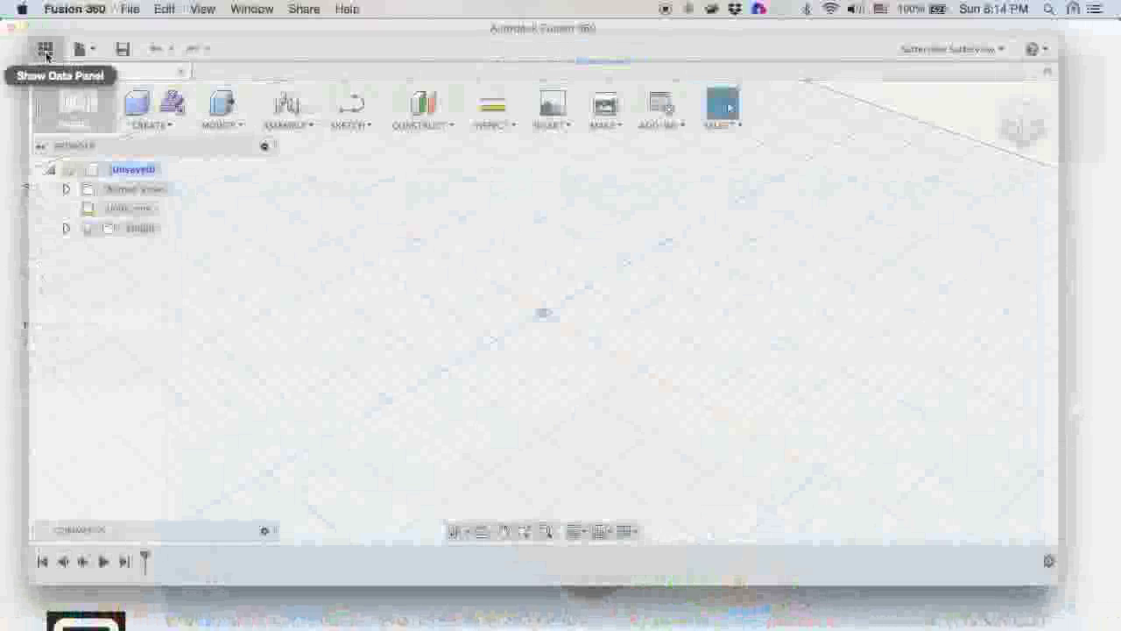
pyautogui.click(46, 50)
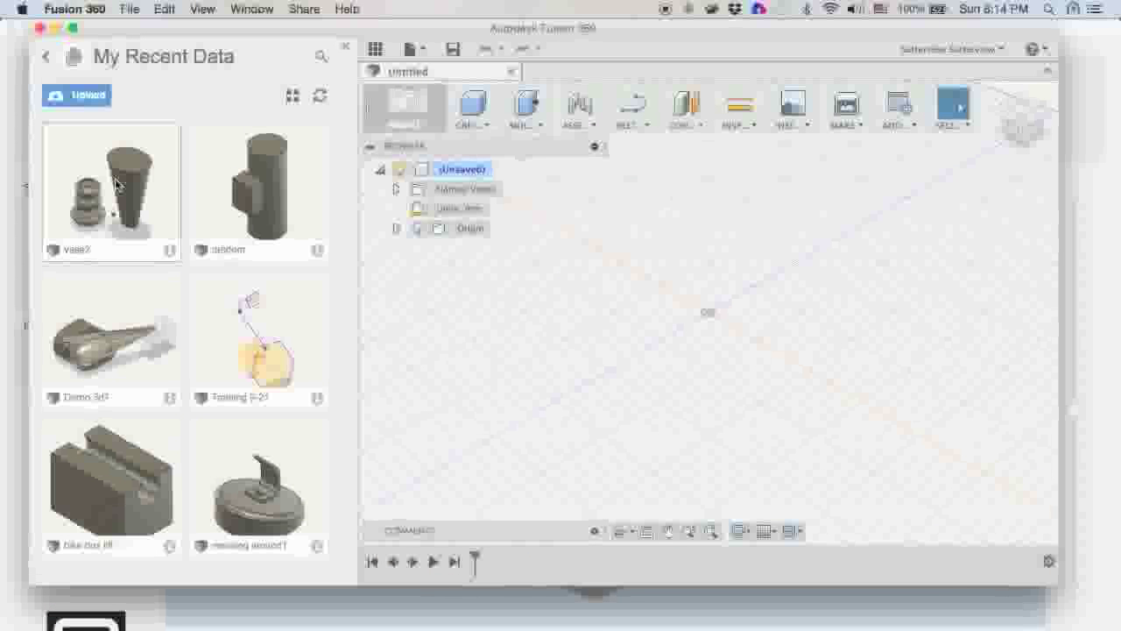
pyautogui.doubleClick(118, 184)
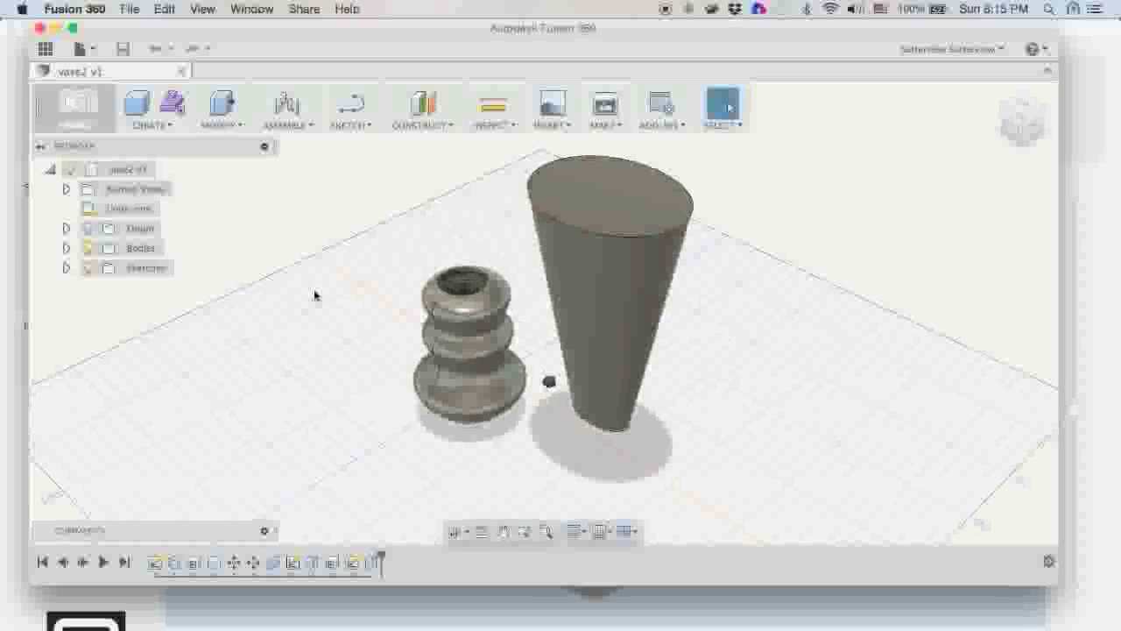
# - Hide the tall tapered body and the small body so that only the ribbed vase is shown
pyautogui.click(65, 249)
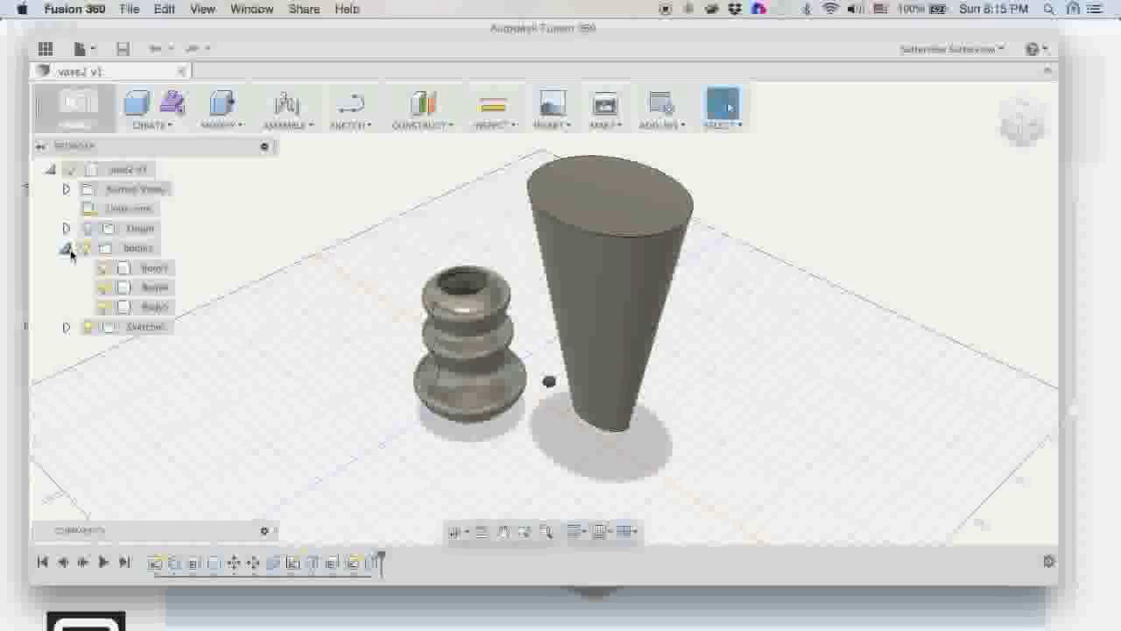
pyautogui.click(102, 287)
pyautogui.click(107, 309)
pyautogui.click(106, 307)
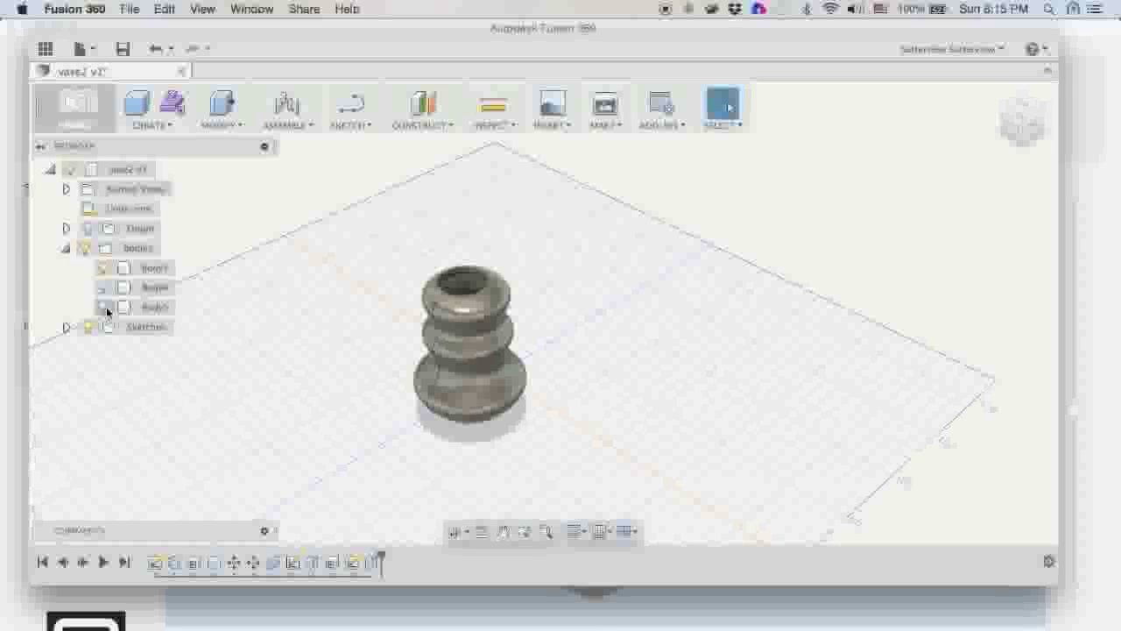
# - Start a 3D Print of the ribbed vase body and examine its mesh preview up close
pyautogui.click(491, 344)
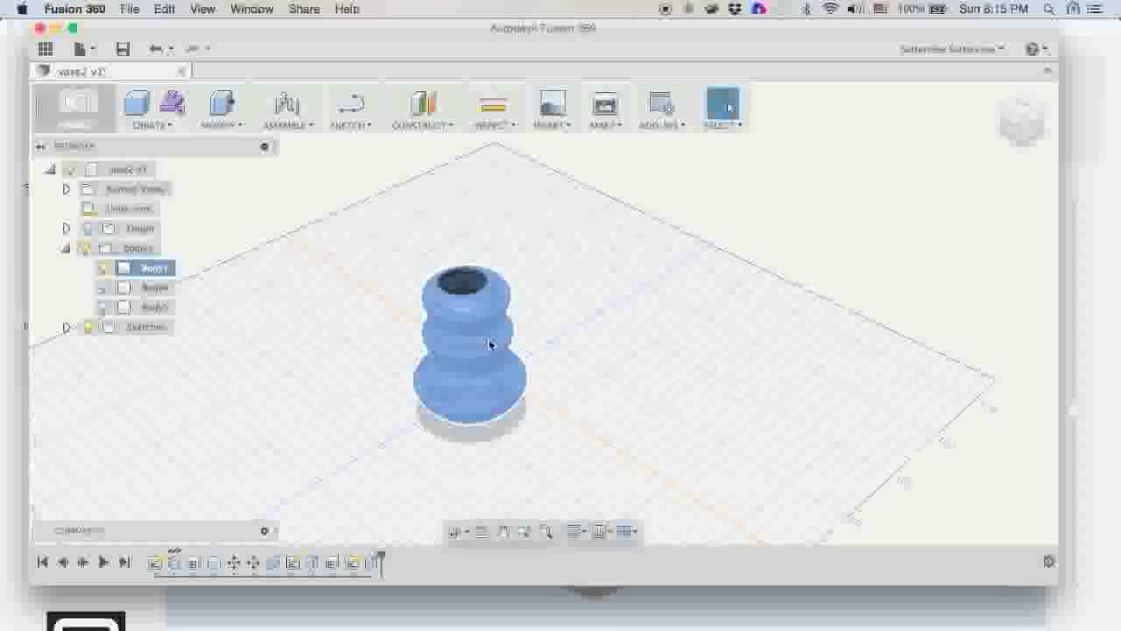
pyautogui.click(124, 272)
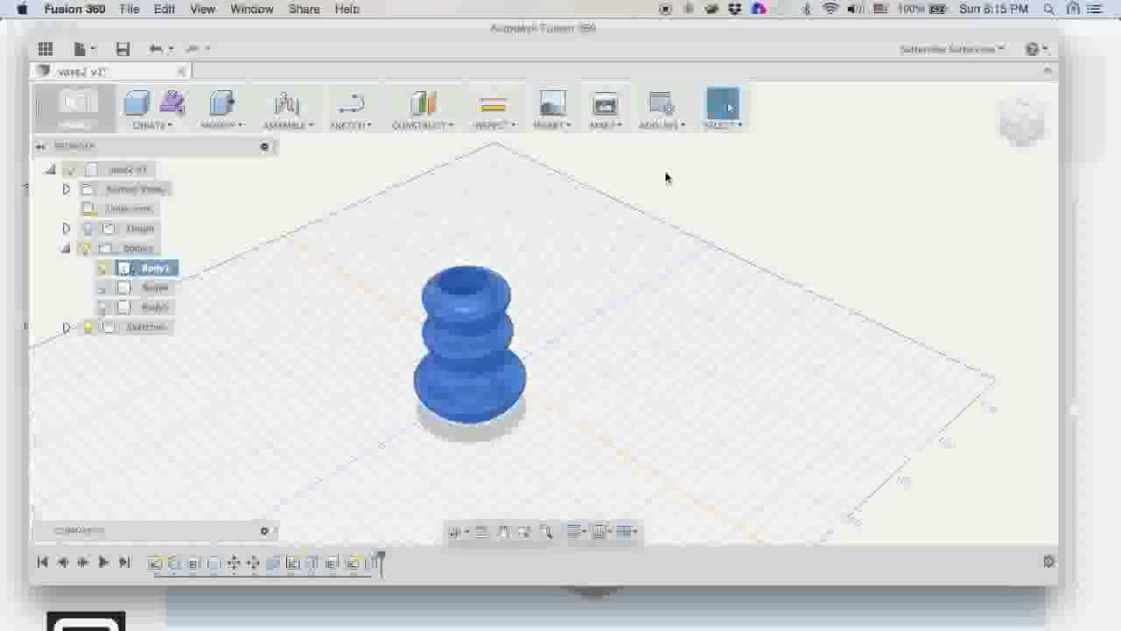
pyautogui.click(605, 110)
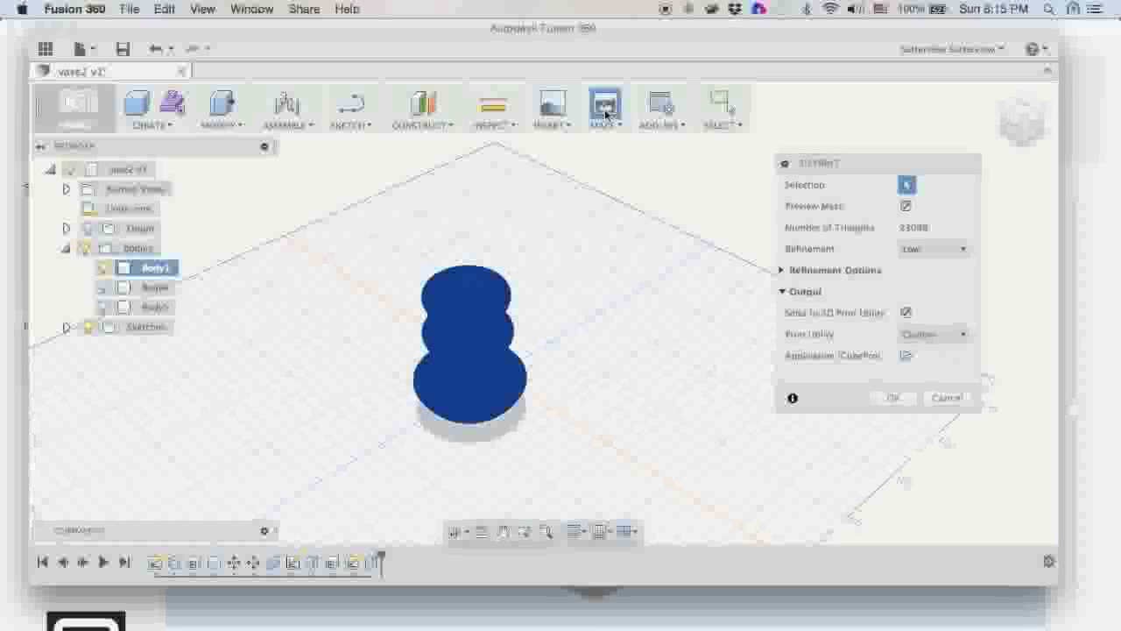
pyautogui.moveTo(876, 165); pyautogui.dragTo(743, 160)
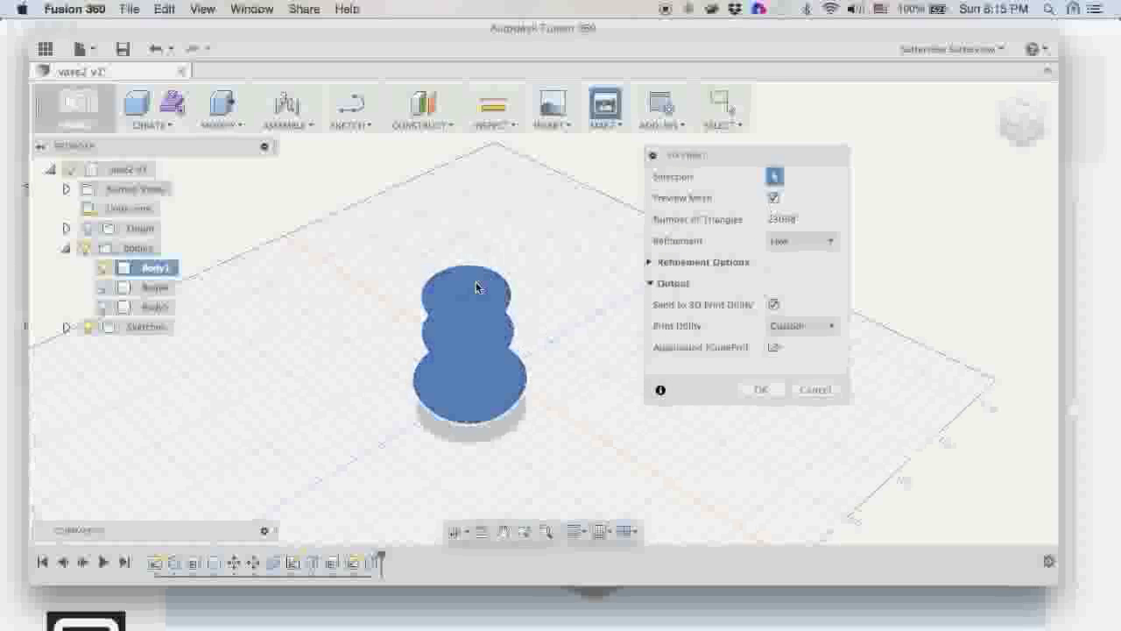
pyautogui.scroll(5, 514, 363)
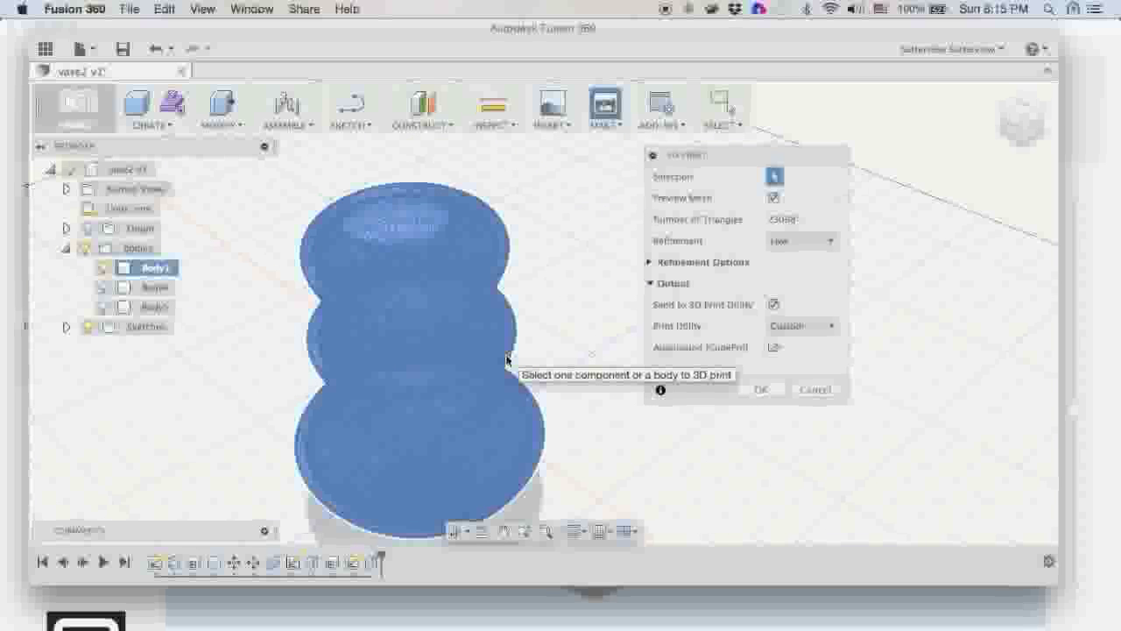
pyautogui.scroll(3, 507, 363)
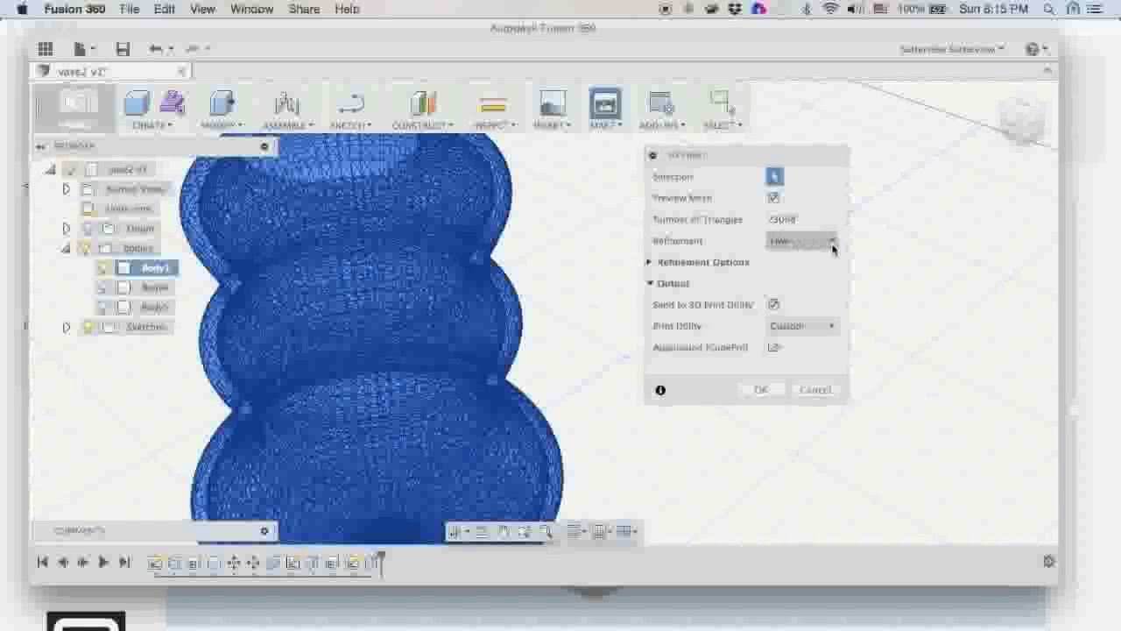
# - Try High refinement for the vase's print mesh, and return the refinement to Low
pyautogui.click(833, 241)
pyautogui.click(824, 291)
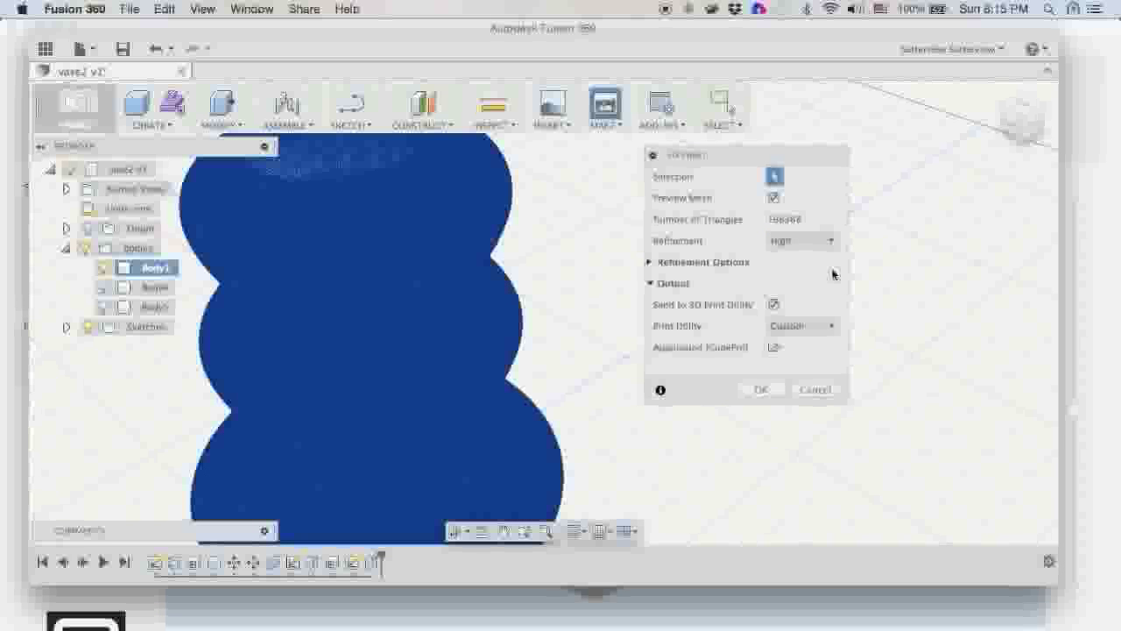
pyautogui.click(831, 241)
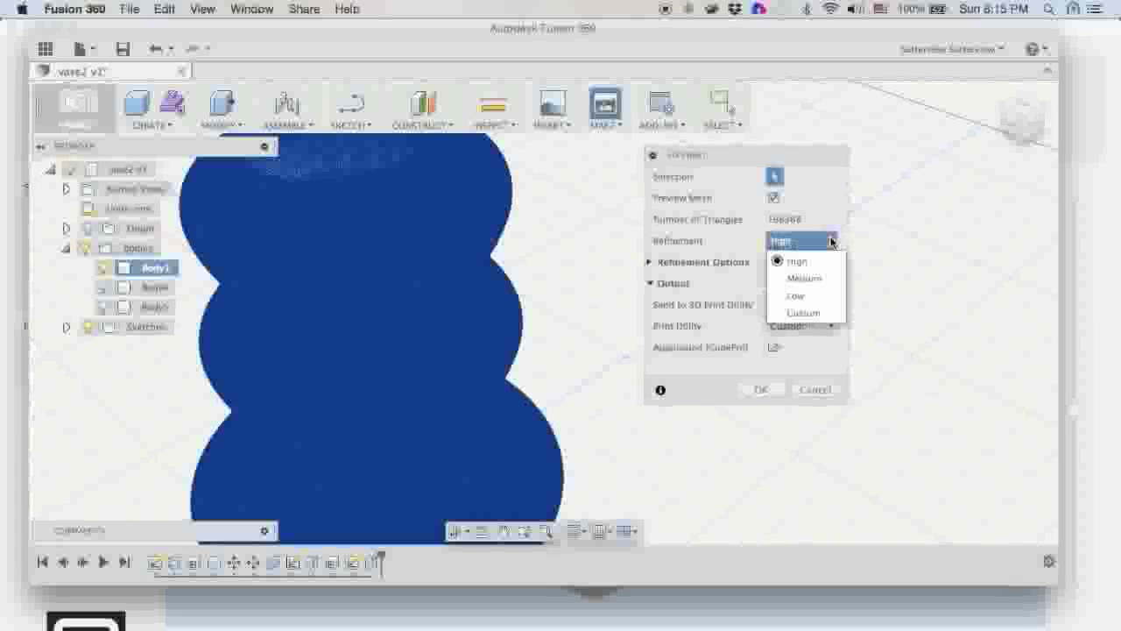
pyautogui.click(828, 296)
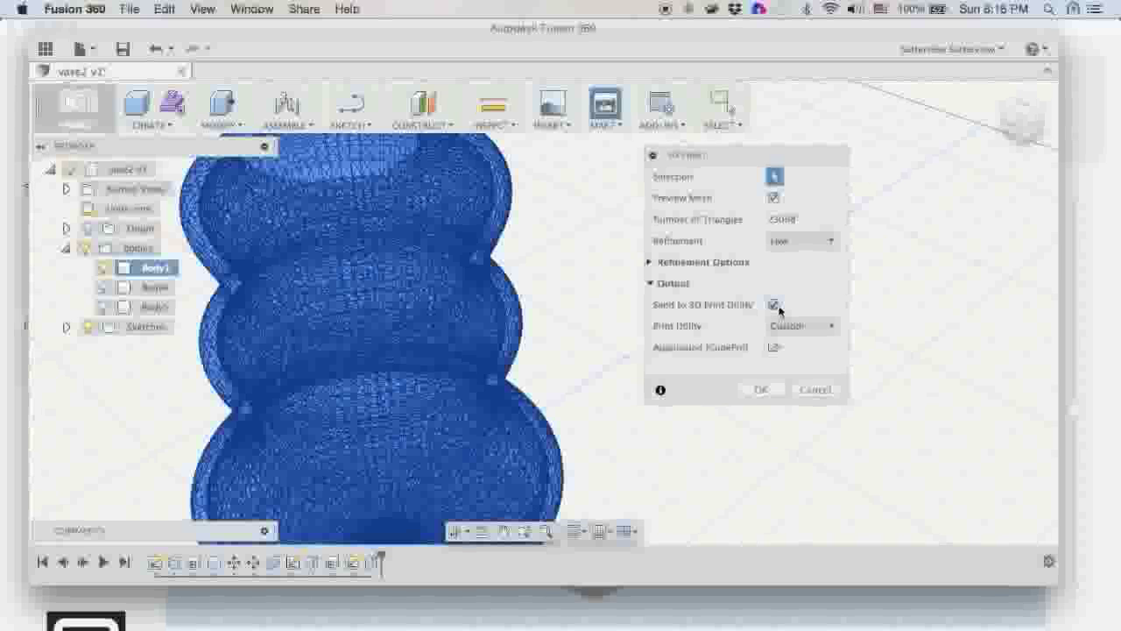
# - Choose CubePro from the Applications folder as the Custom print utility and send the vase to it
pyautogui.click(800, 327)
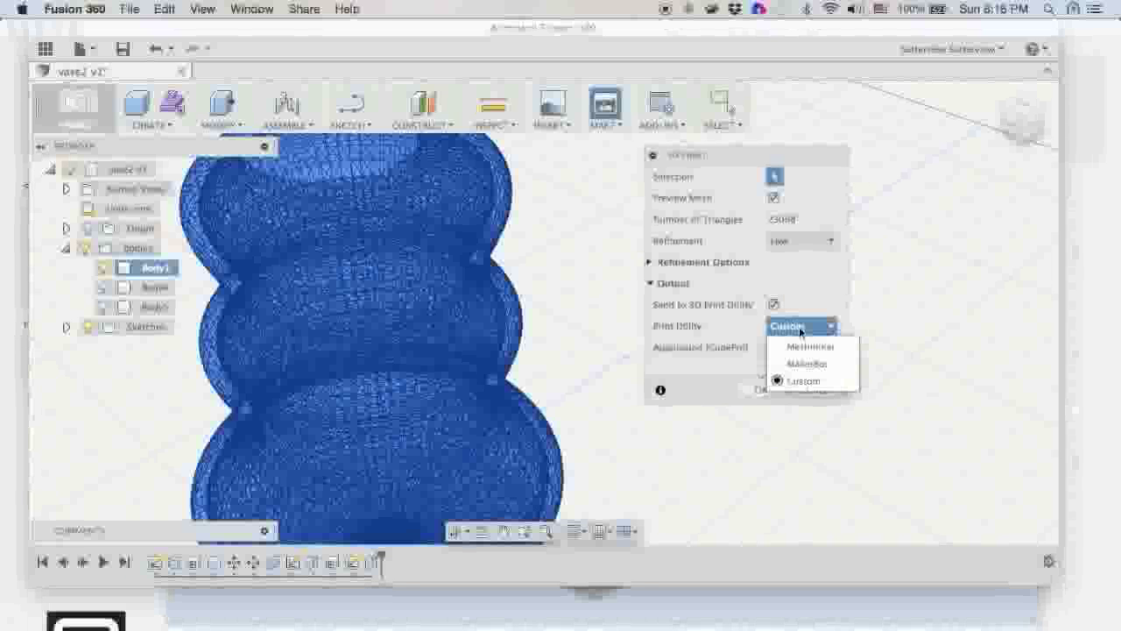
pyautogui.click(812, 383)
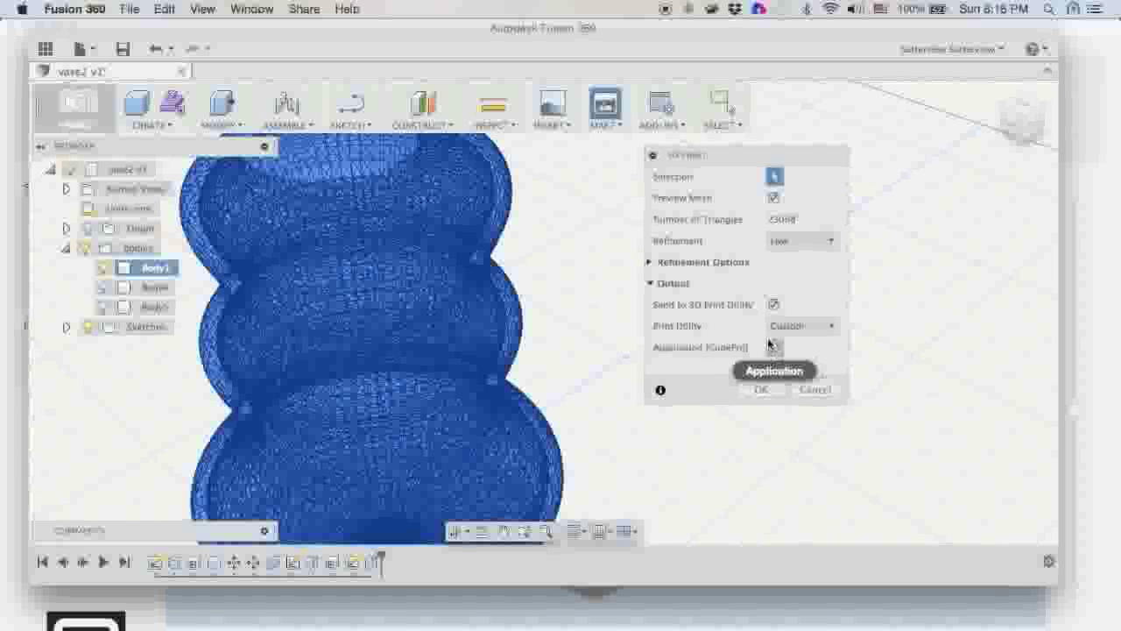
pyautogui.click(771, 348)
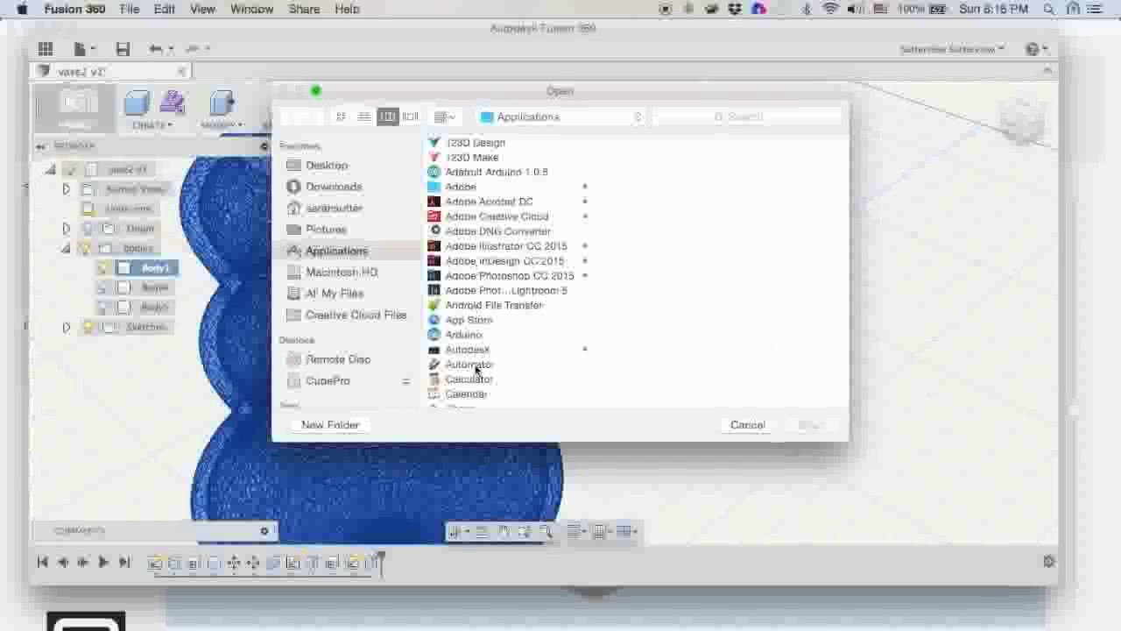
pyautogui.scroll(-5, 510, 303)
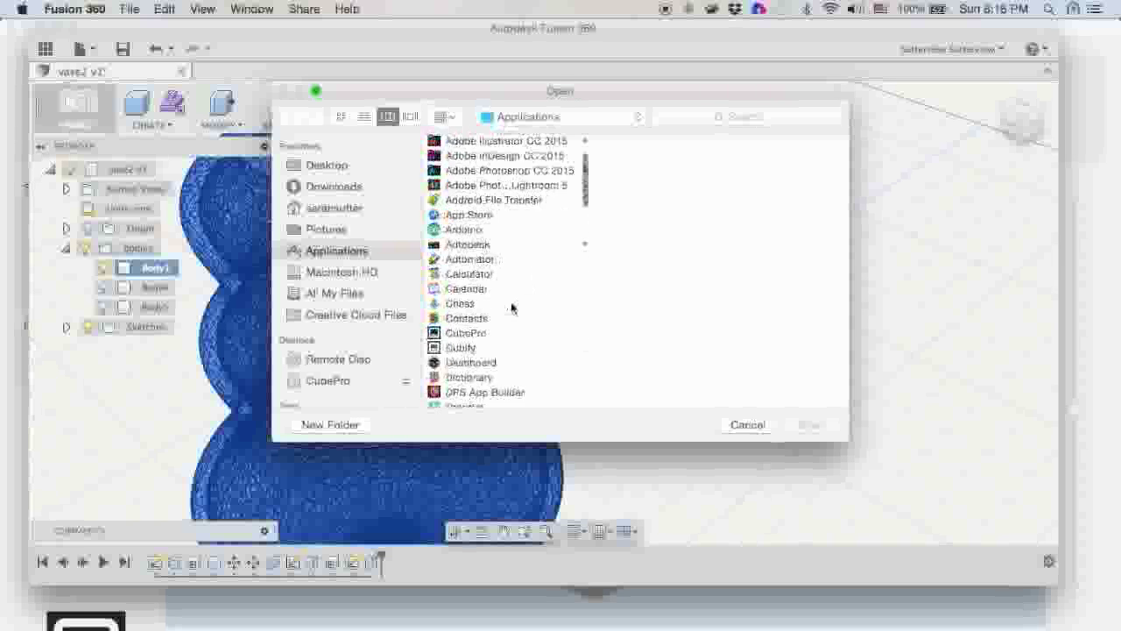
pyautogui.click(480, 268)
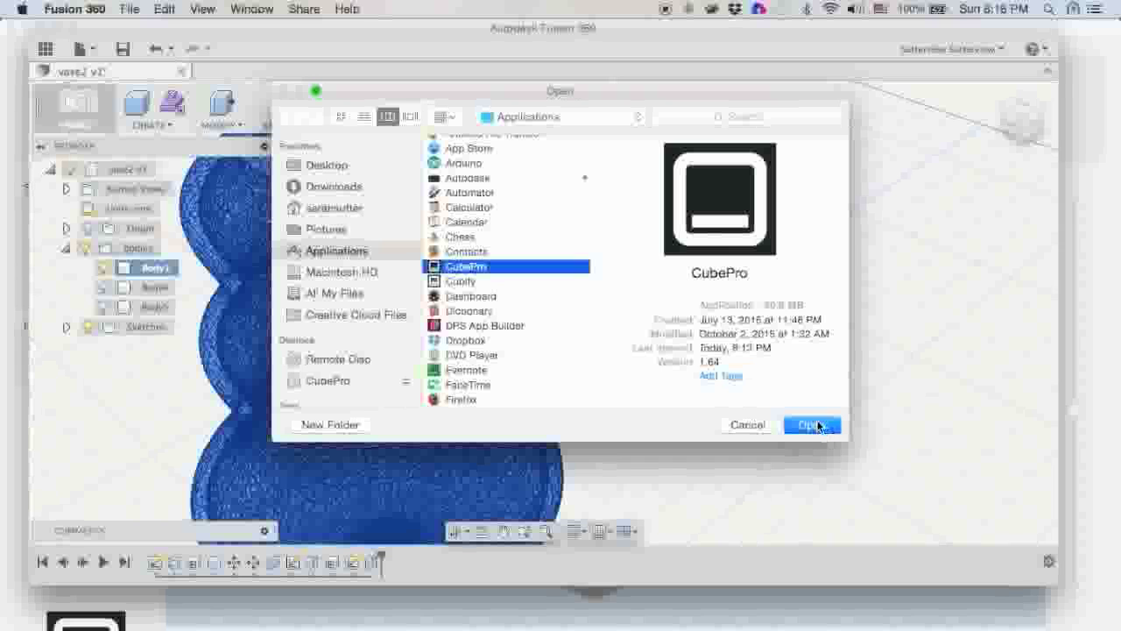
pyautogui.click(813, 426)
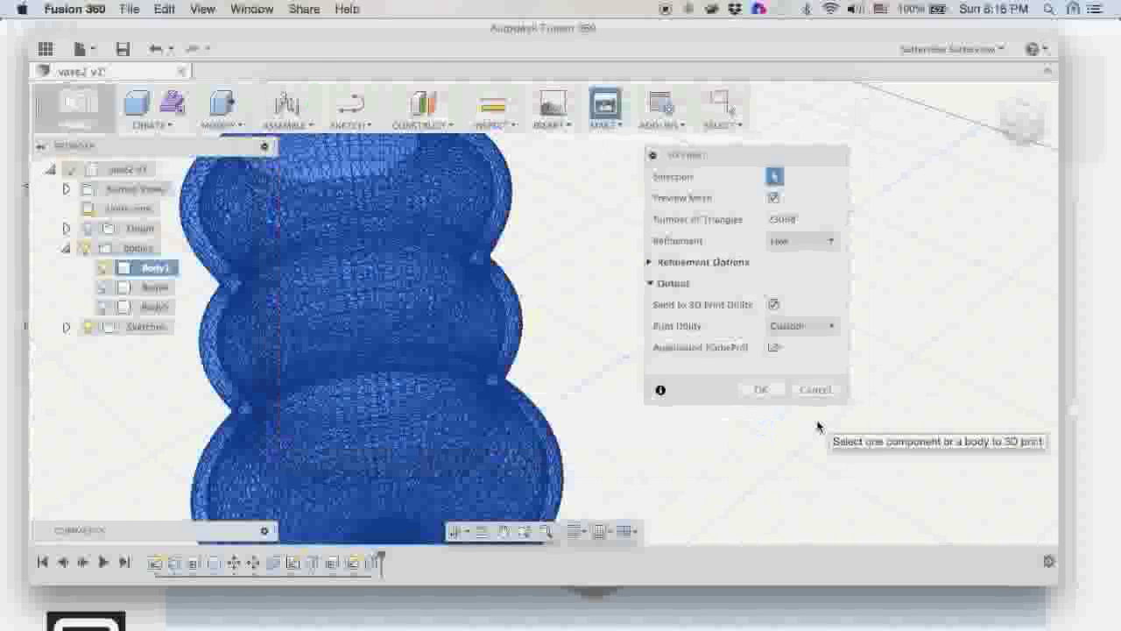
pyautogui.click(758, 390)
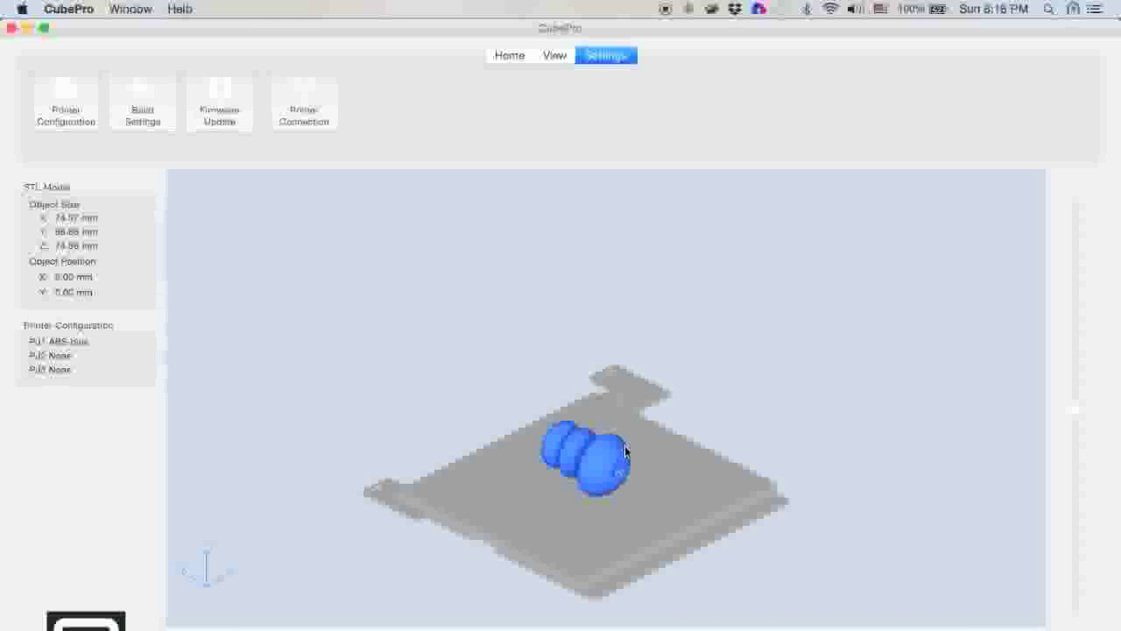
pyautogui.scroll(5, 624, 445)
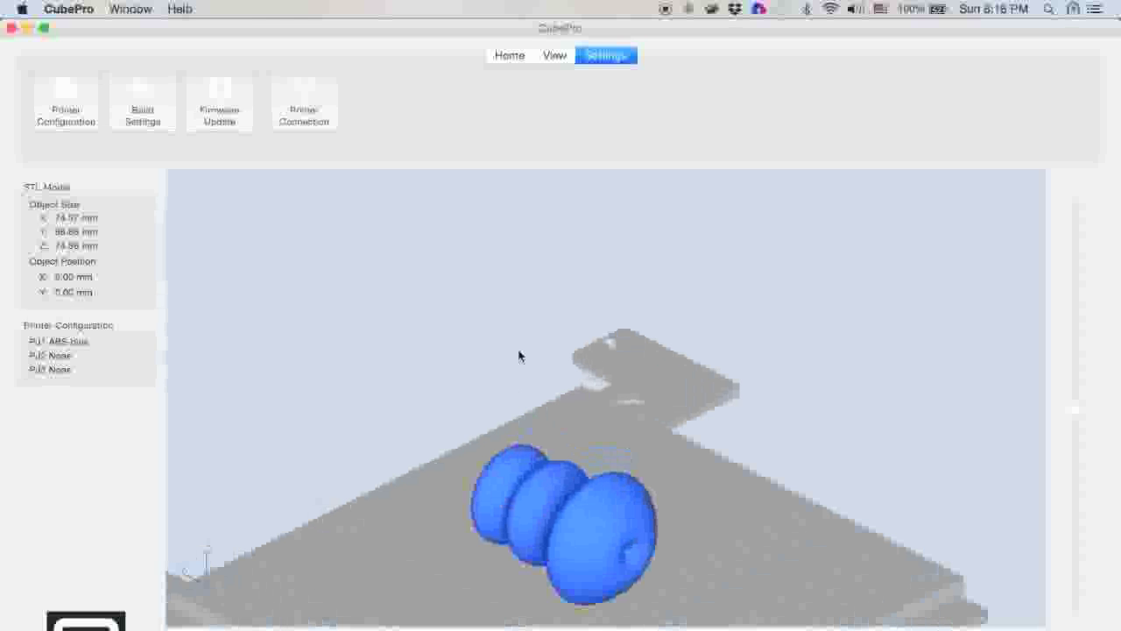
# - Rotate the vase 90 degrees about the X axis so it stands upright on the build plate
pyautogui.click(510, 55)
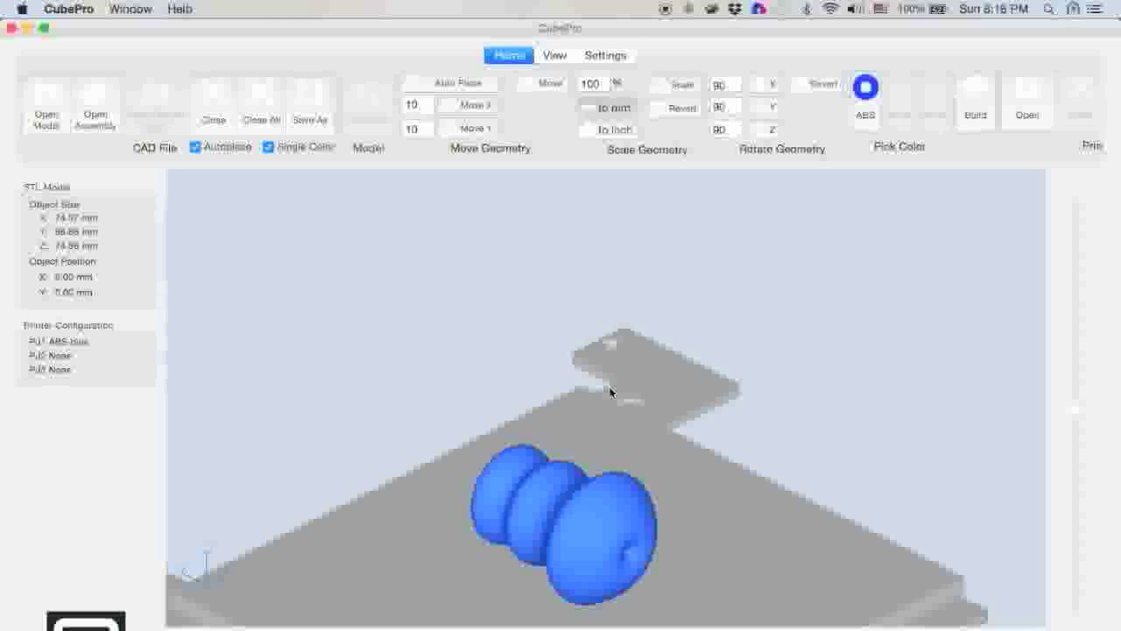
pyautogui.moveTo(622, 399)
pyautogui.mouseDown()
pyautogui.moveTo(613, 382)
pyautogui.moveTo(621, 388)
pyautogui.mouseUp()
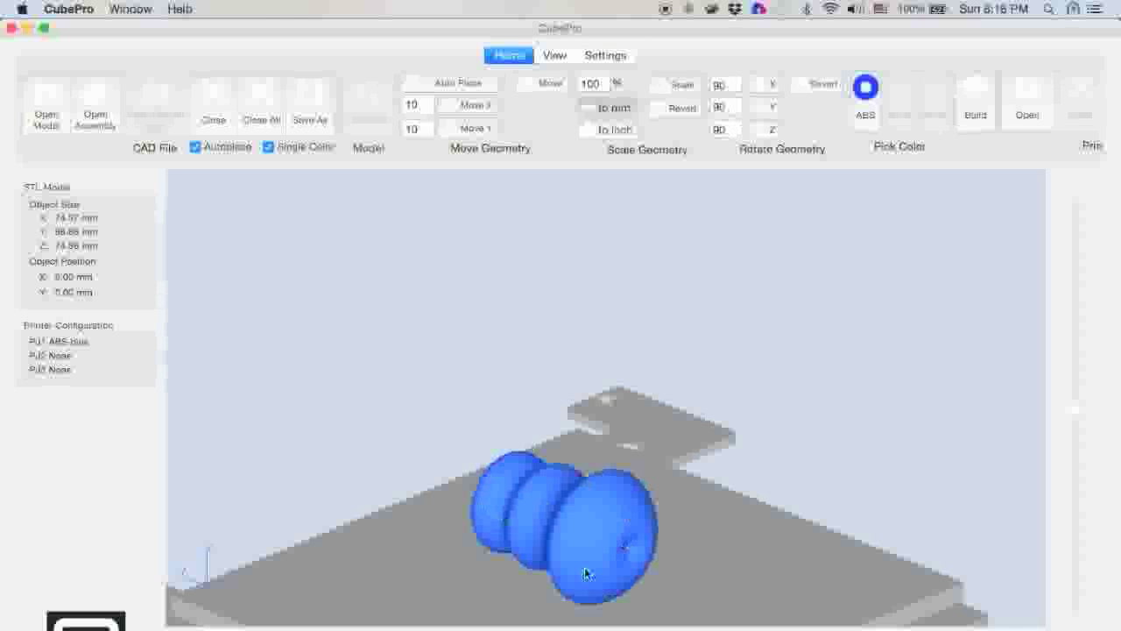
pyautogui.scroll(-5, 585, 506)
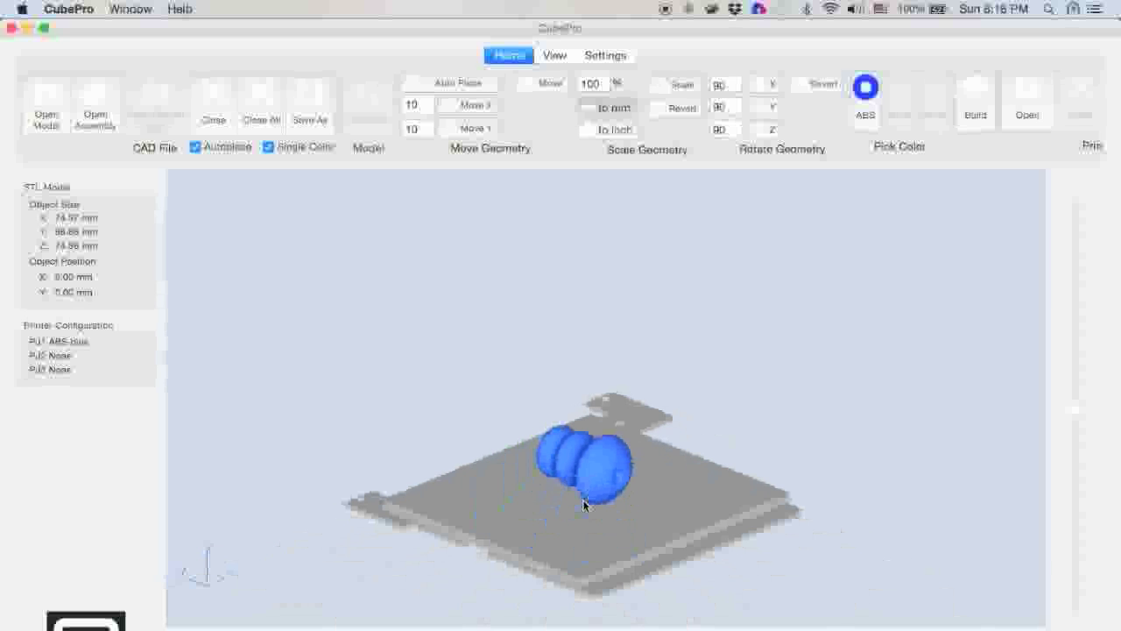
pyautogui.moveTo(586, 506); pyautogui.dragTo(588, 398)
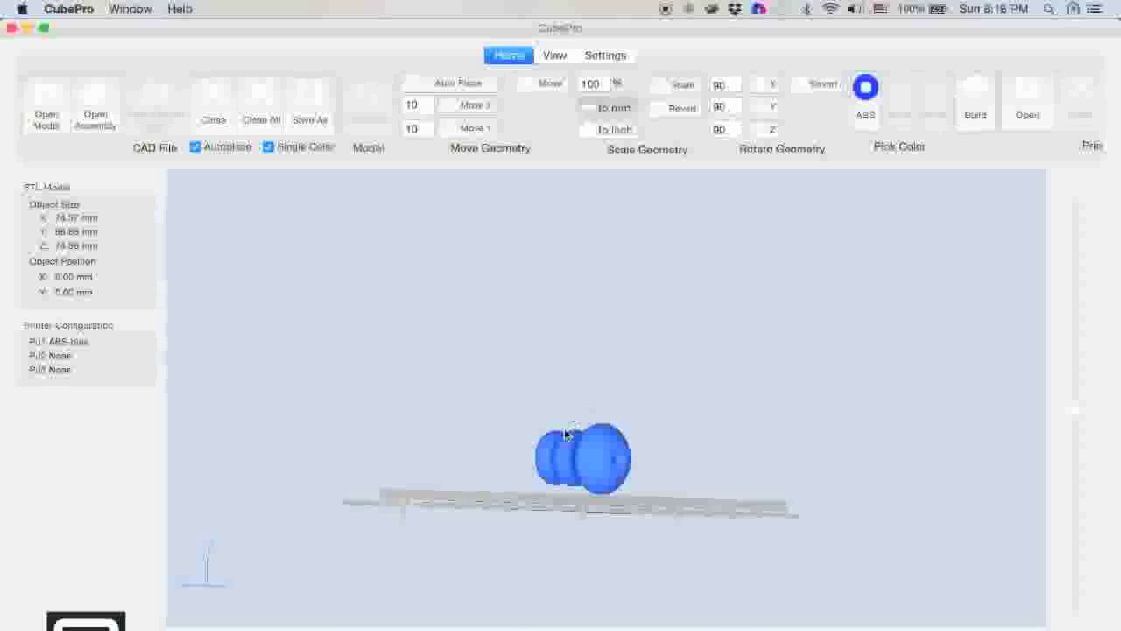
pyautogui.moveTo(538, 480); pyautogui.dragTo(610, 462)
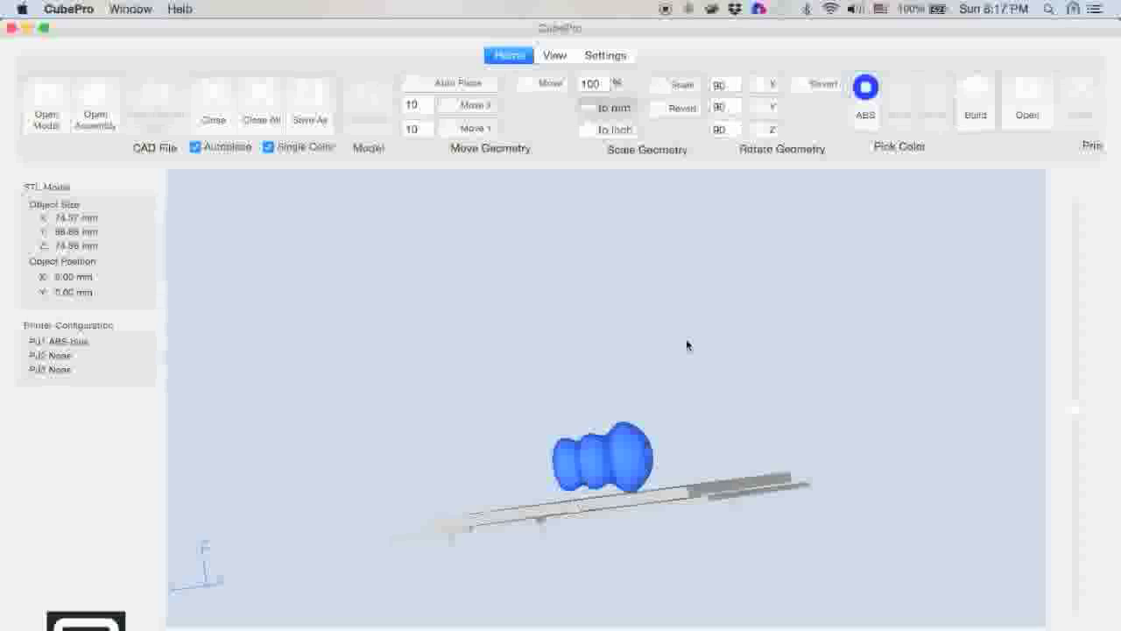
pyautogui.moveTo(684, 492); pyautogui.dragTo(585, 545)
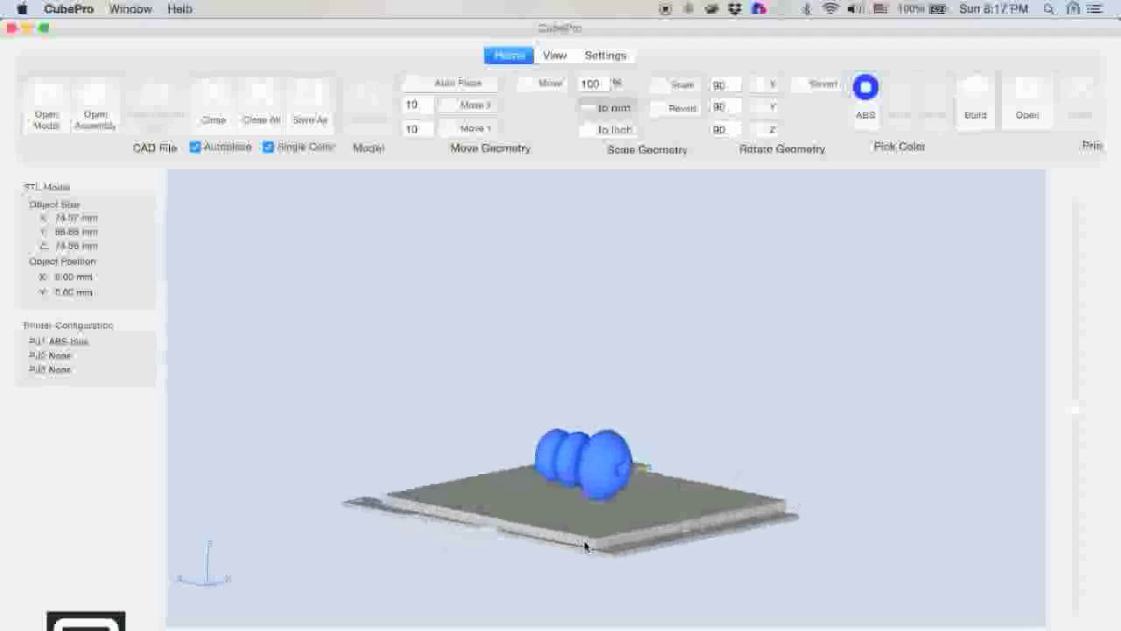
pyautogui.click(600, 465)
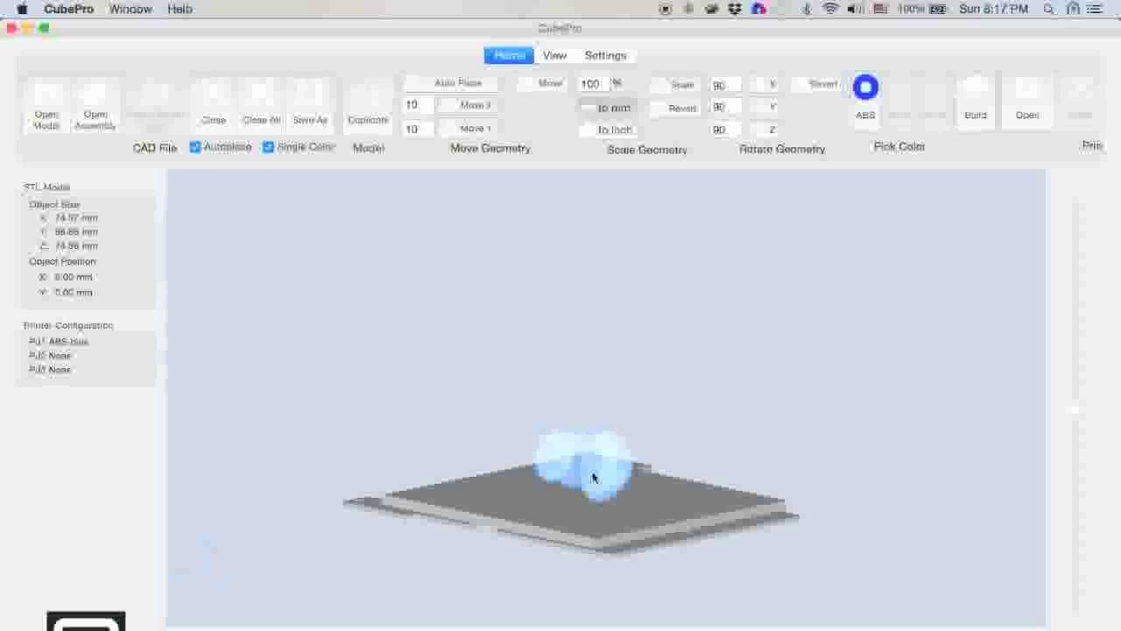
pyautogui.click(770, 84)
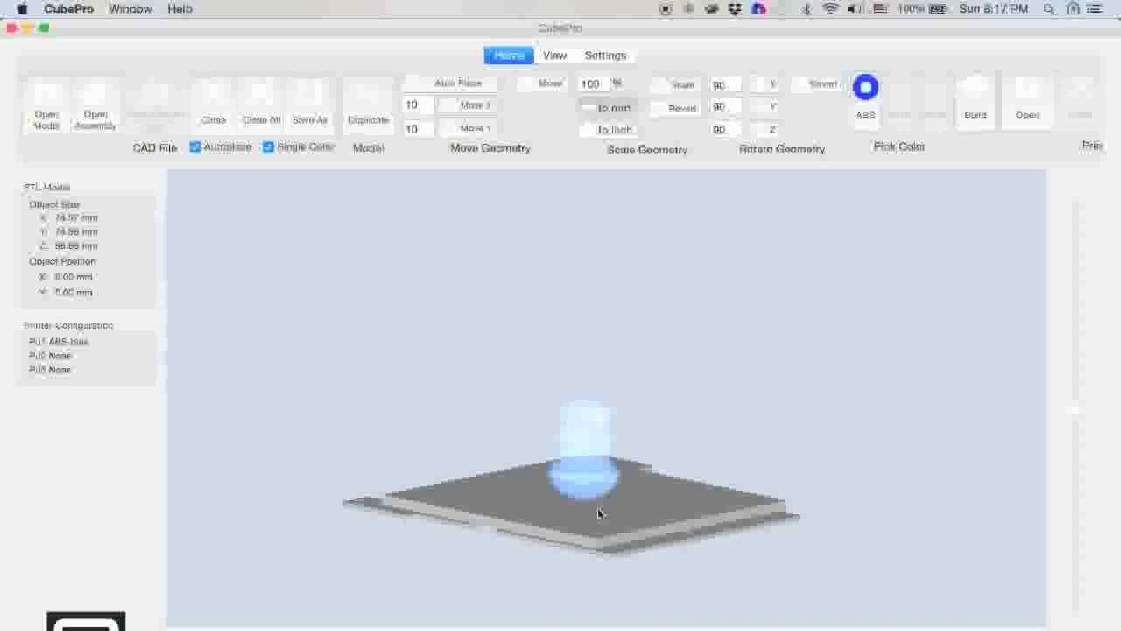
pyautogui.moveTo(597, 508); pyautogui.dragTo(610, 574)
pyautogui.click(602, 480)
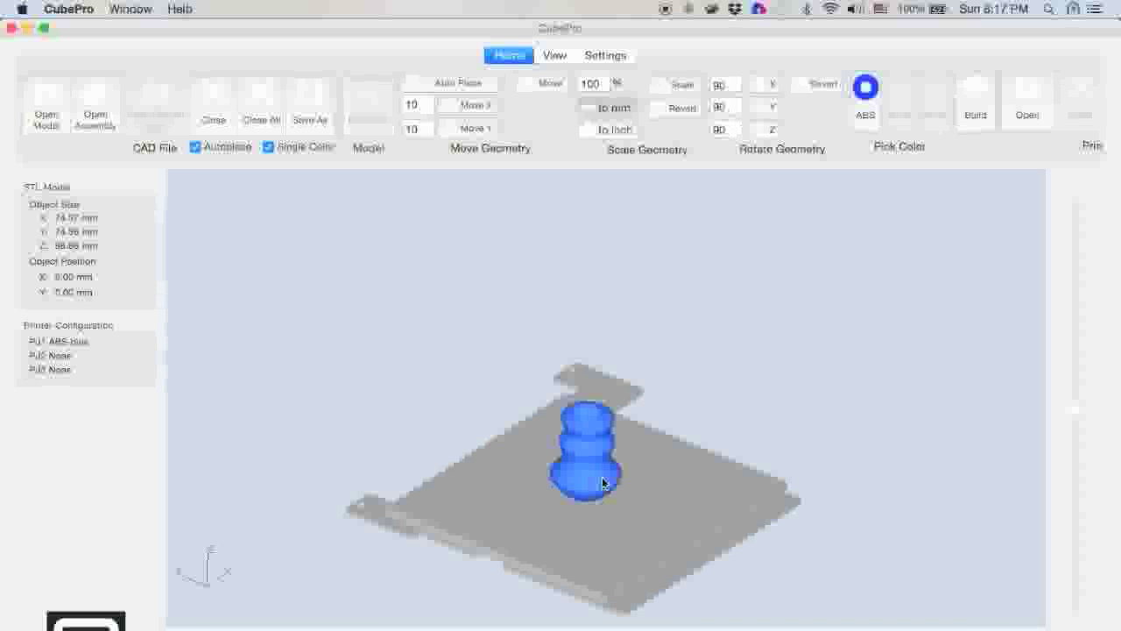
# - Scale the upright vase to 80 percent
pyautogui.doubleClick(603, 84)
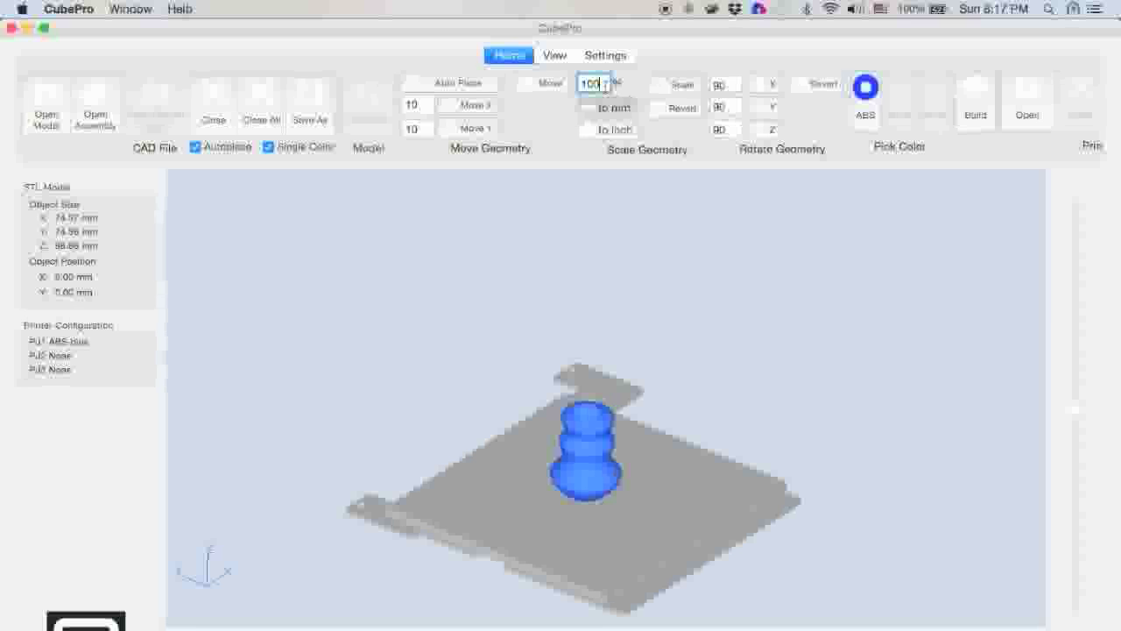
pyautogui.press('super+a')
pyautogui.write('80')
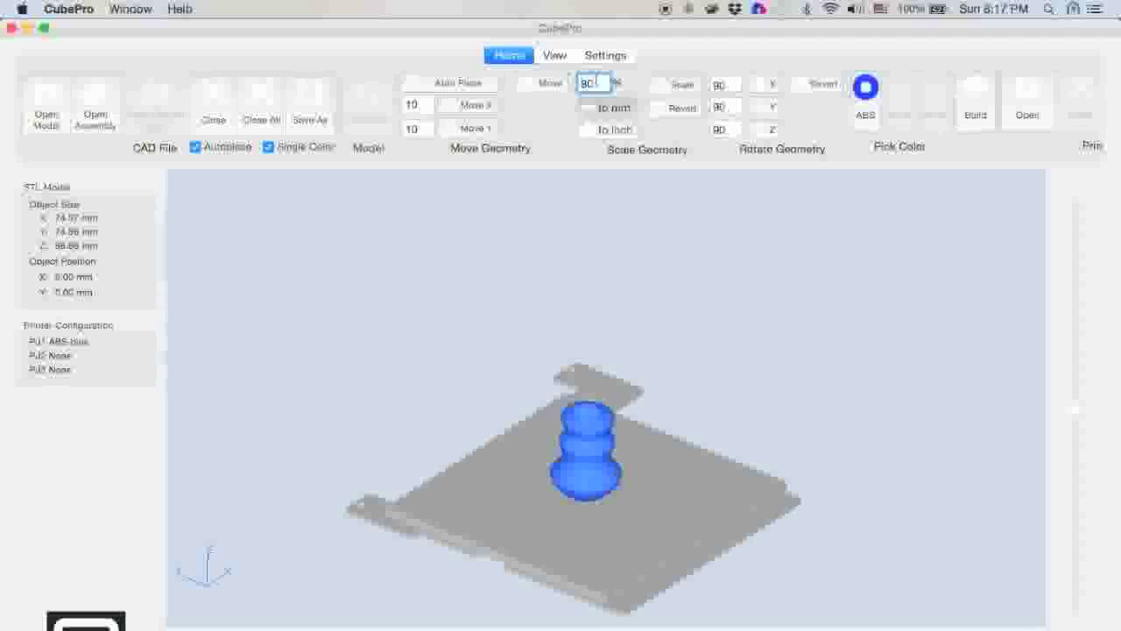
pyautogui.click(682, 85)
pyautogui.click(682, 85)
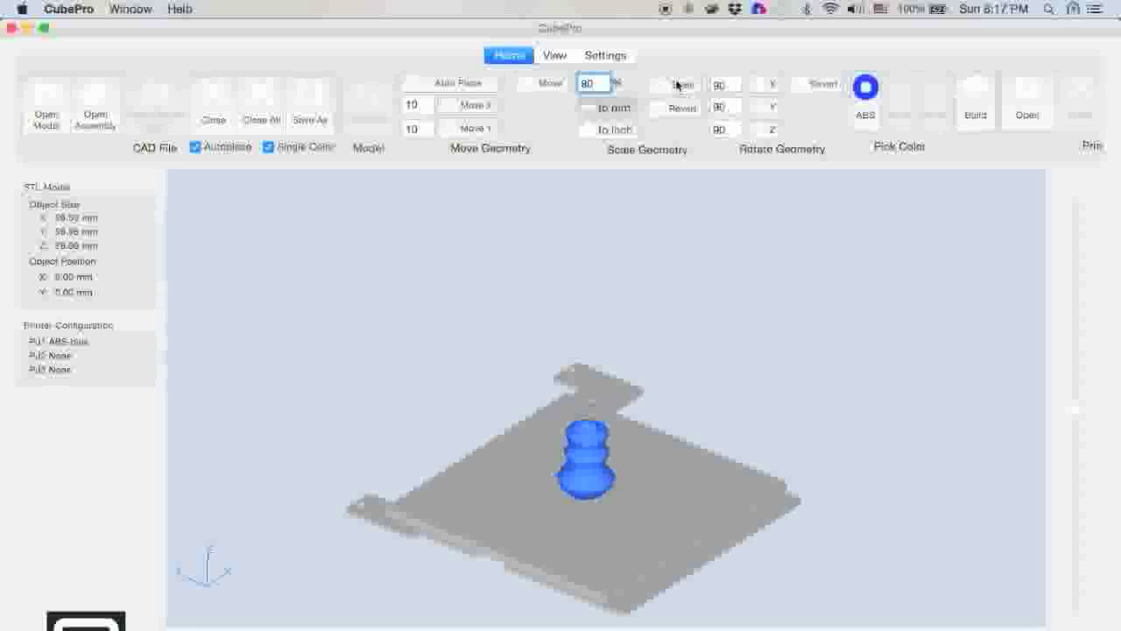
# - Scale the reduced vase by 120 percent
pyautogui.doubleClick(589, 83)
pyautogui.write('12')
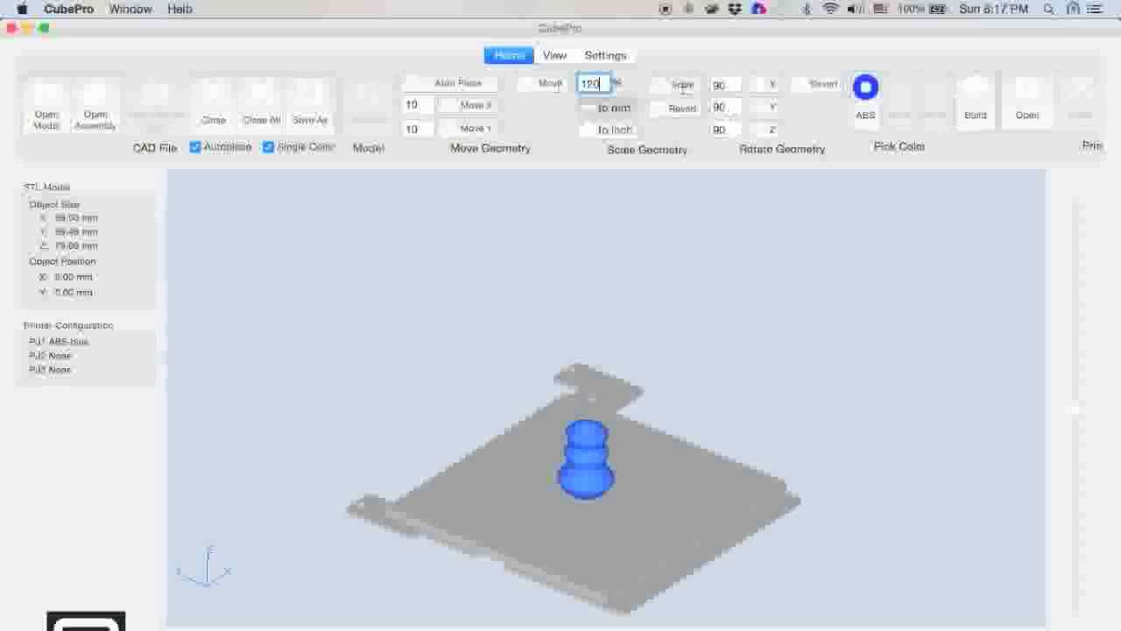
pyautogui.click(683, 85)
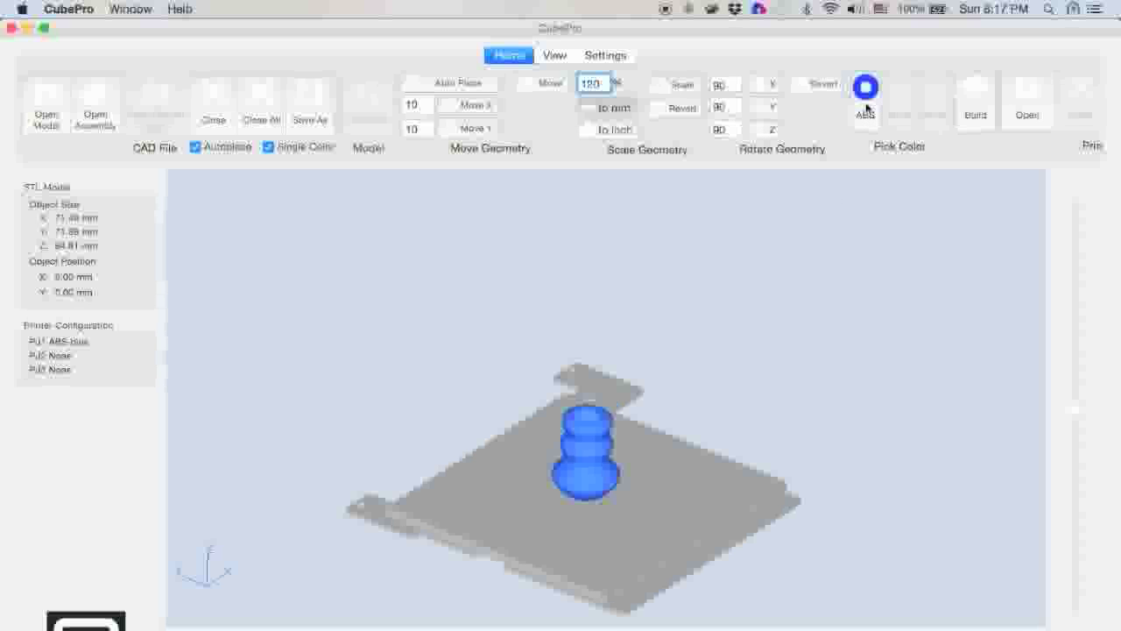
# - Start the build setup for the vase and set the print mode to Draft
pyautogui.click(977, 92)
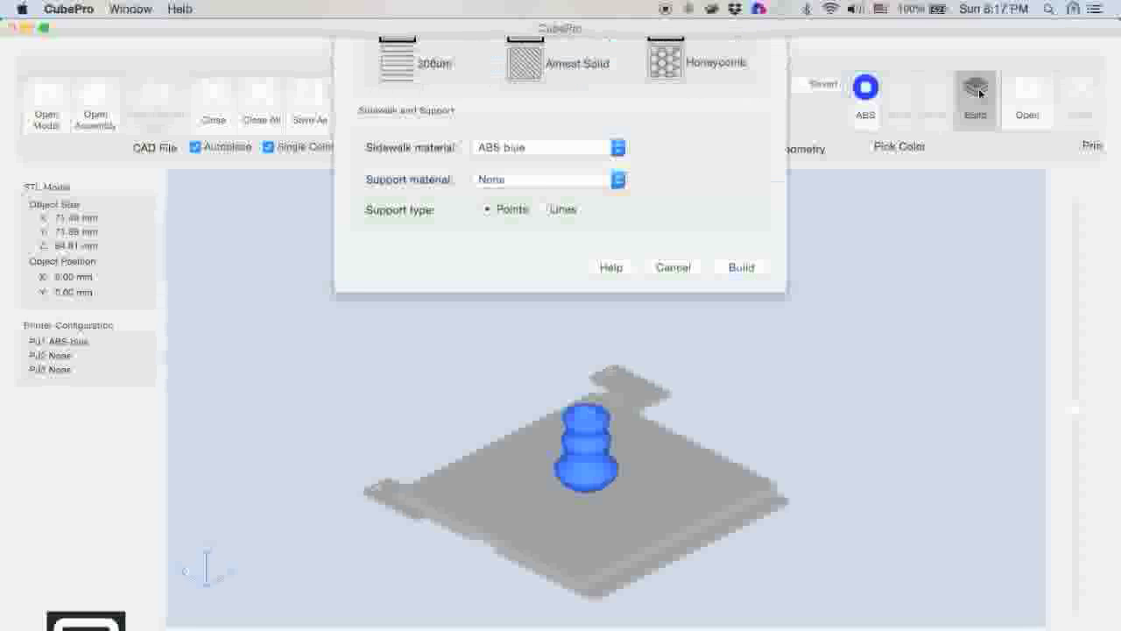
pyautogui.click(564, 86)
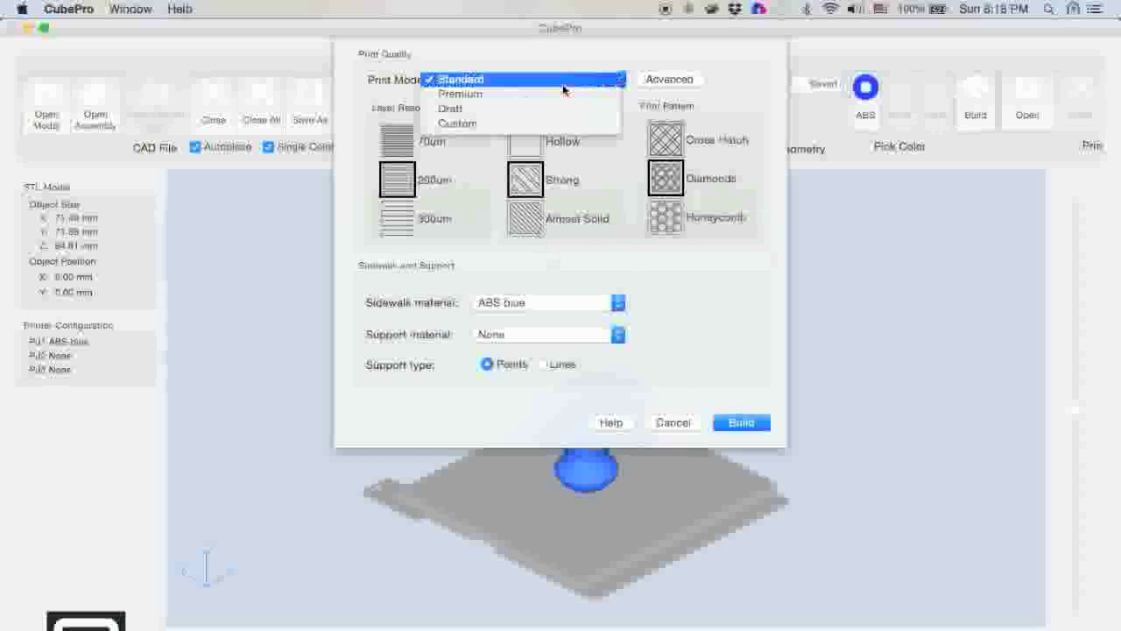
pyautogui.click(565, 110)
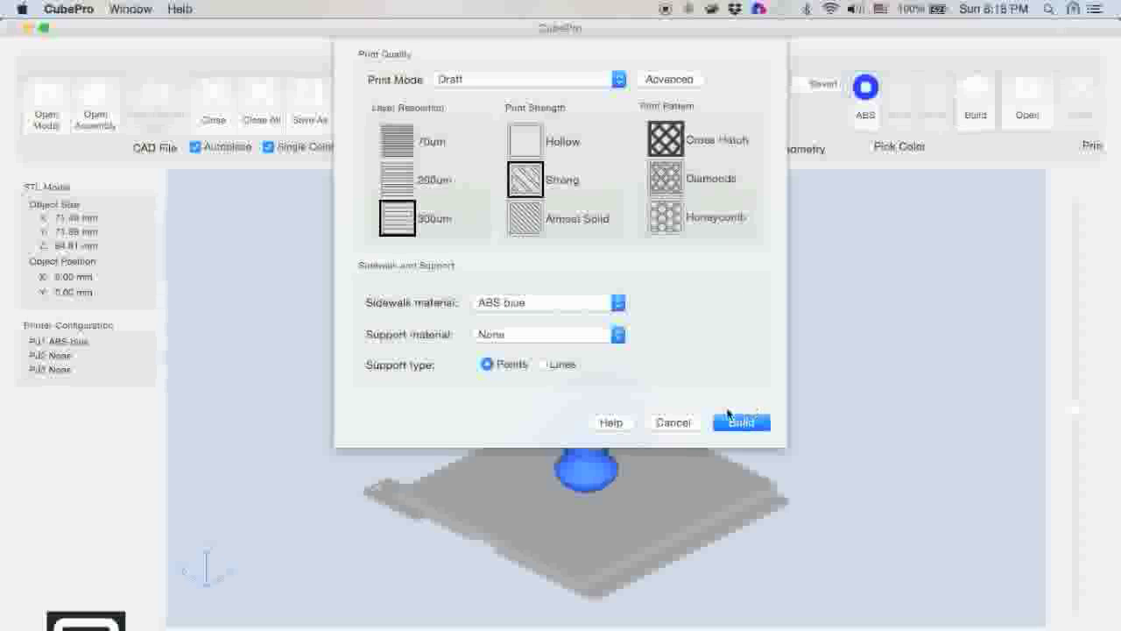
# - Set the sidewalk material to None and the support material to ABS blue
pyautogui.click(543, 311)
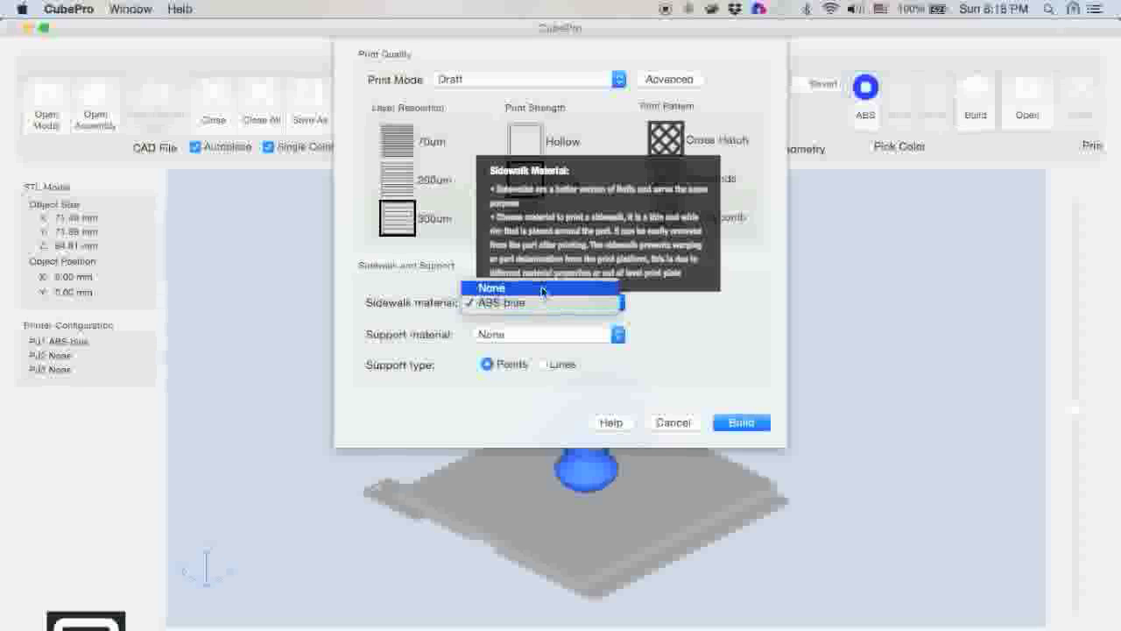
pyautogui.click(543, 289)
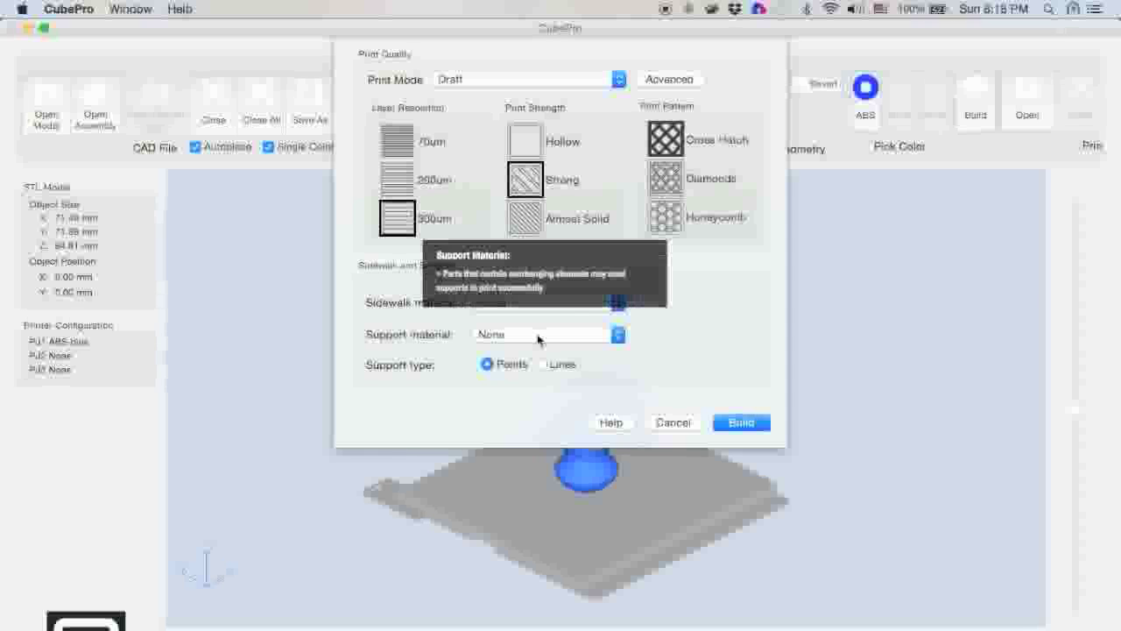
pyautogui.click(538, 336)
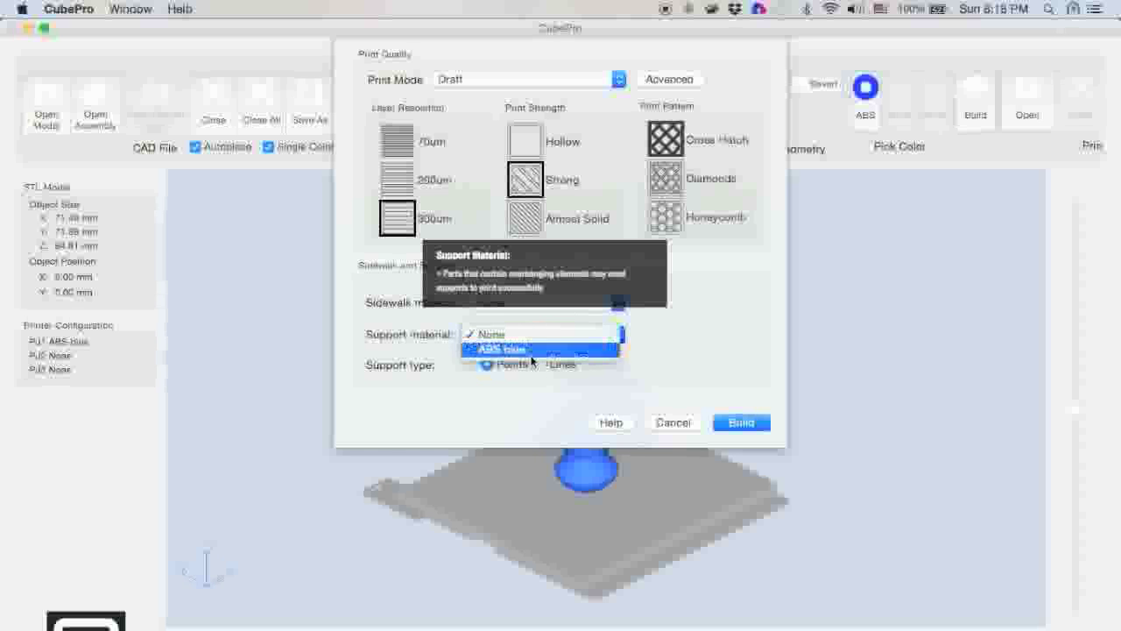
pyautogui.click(531, 349)
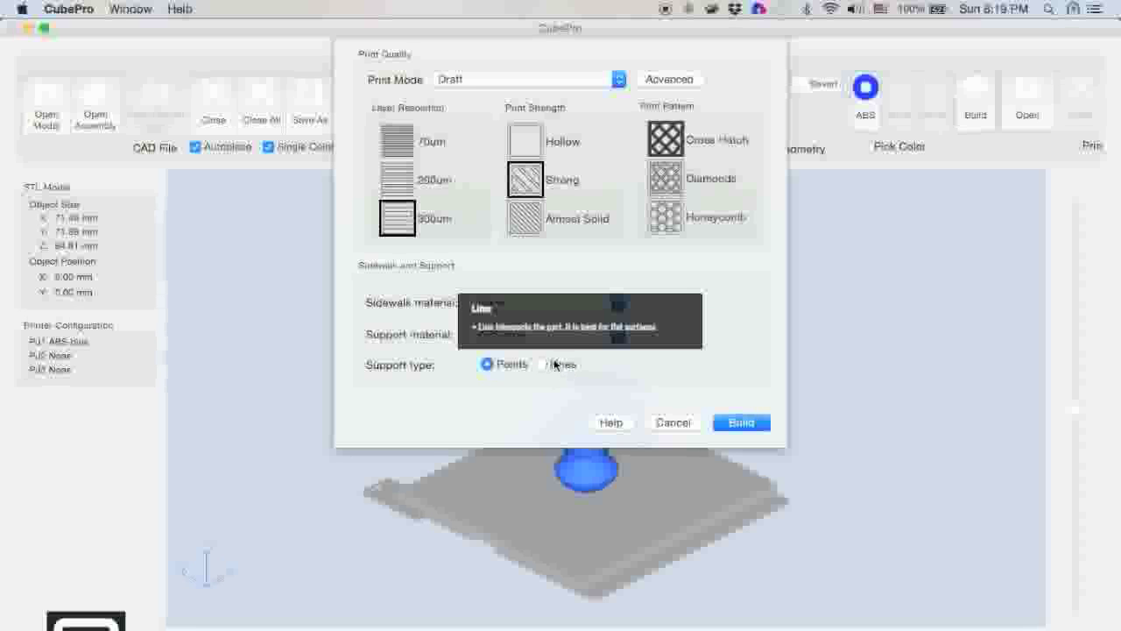
# - Build the vase and save the build file to the Desktop, named with the owner's surname followed by _Blue_ABS
pyautogui.click(742, 423)
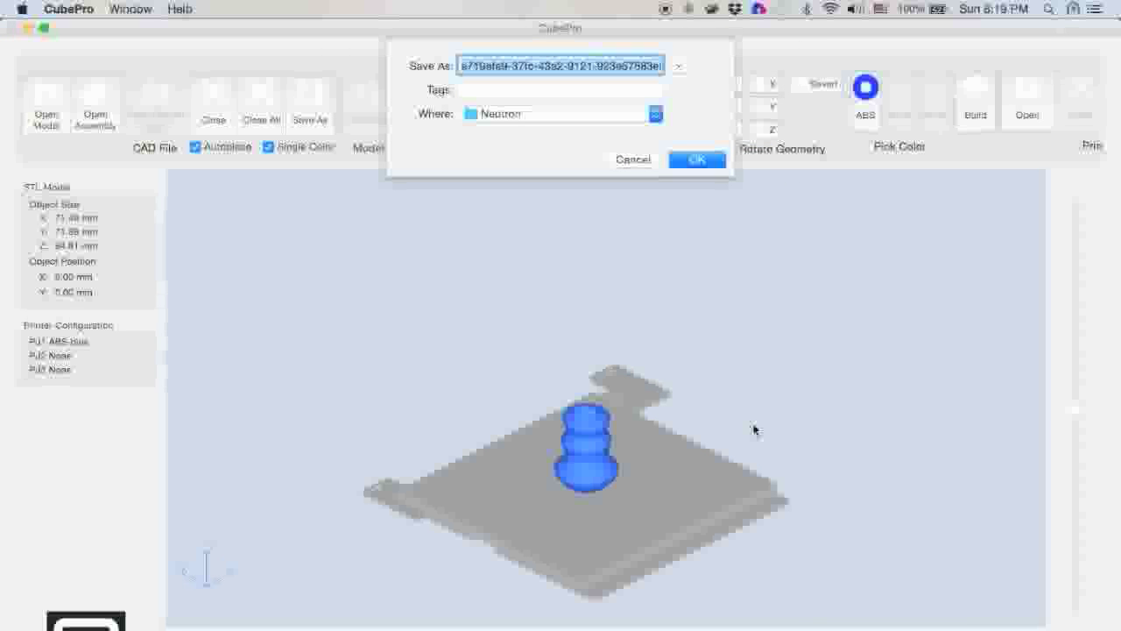
pyautogui.write('Sutter')
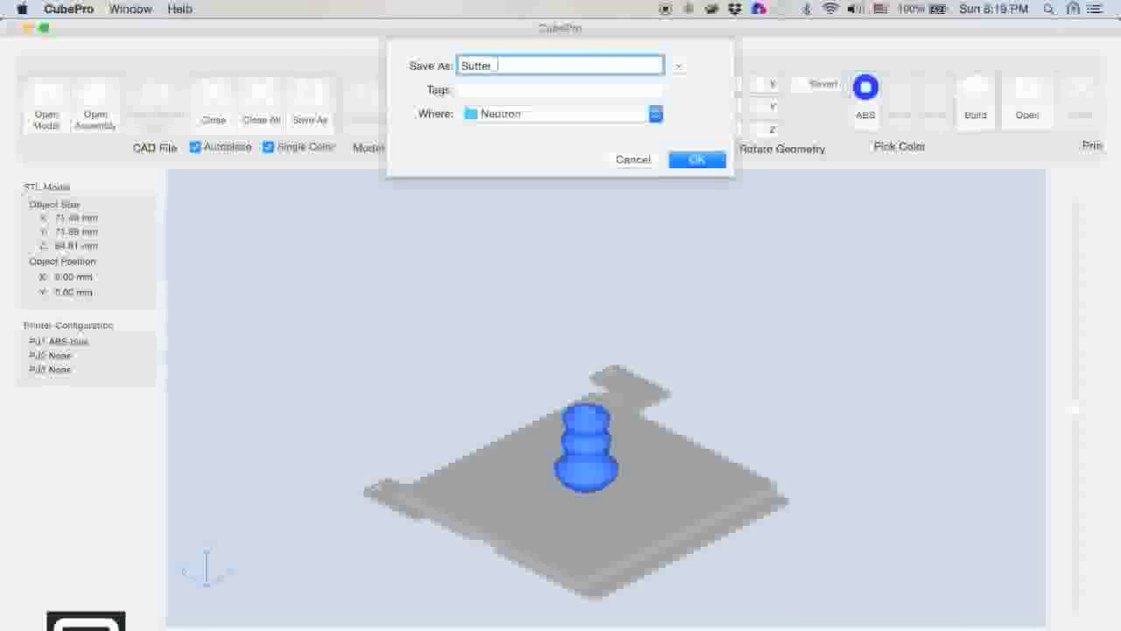
pyautogui.write('_Blue_ABS')
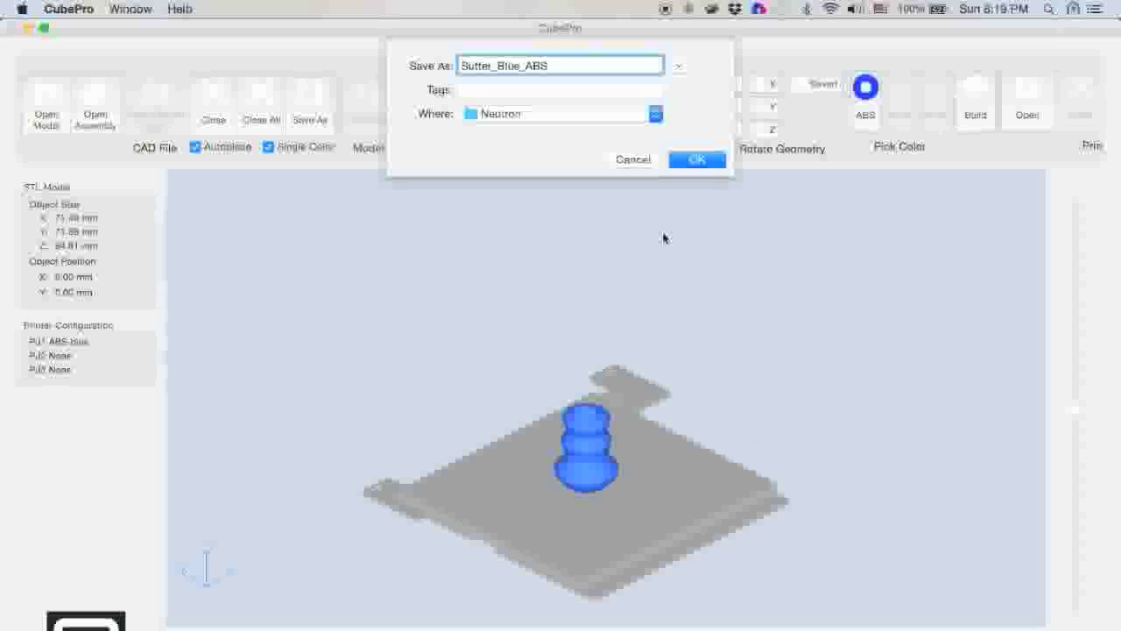
pyautogui.click(656, 115)
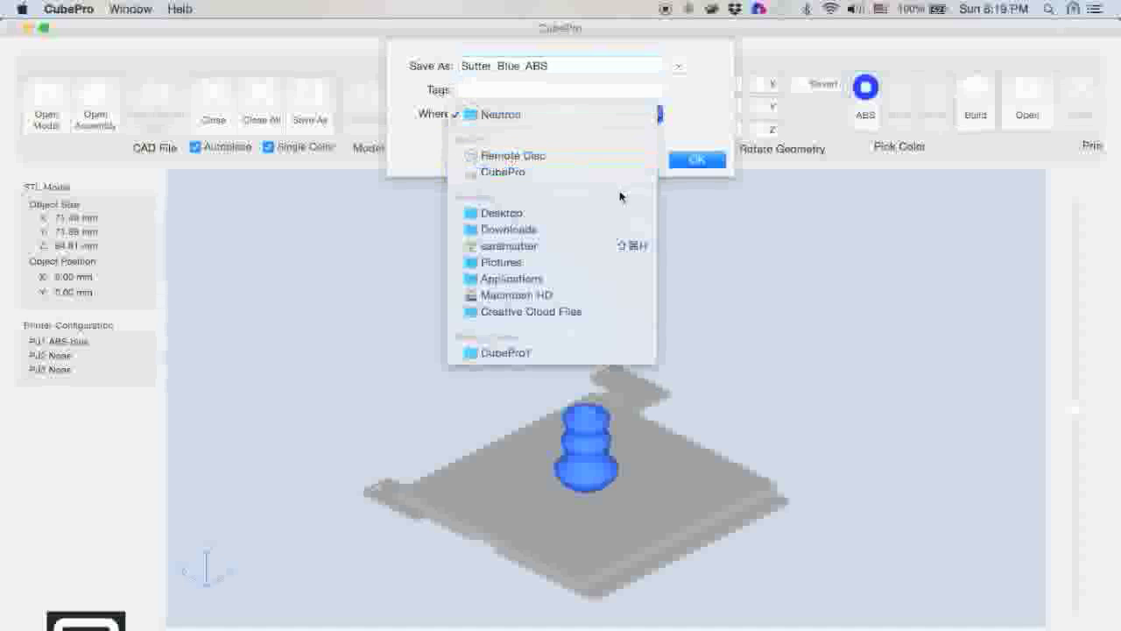
pyautogui.click(614, 219)
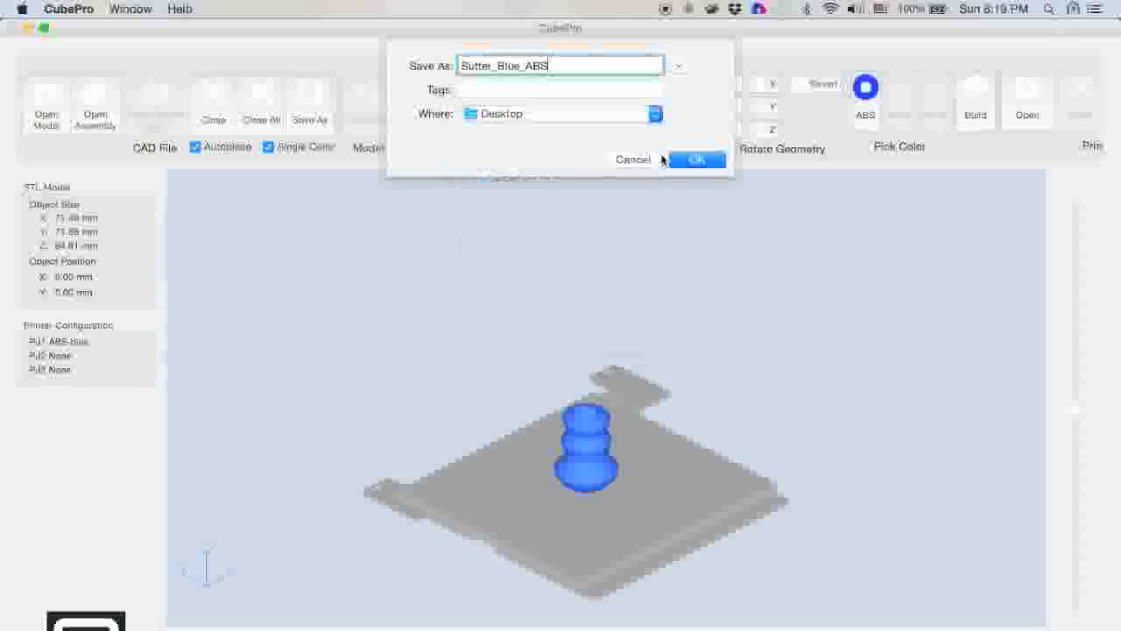
pyautogui.click(710, 166)
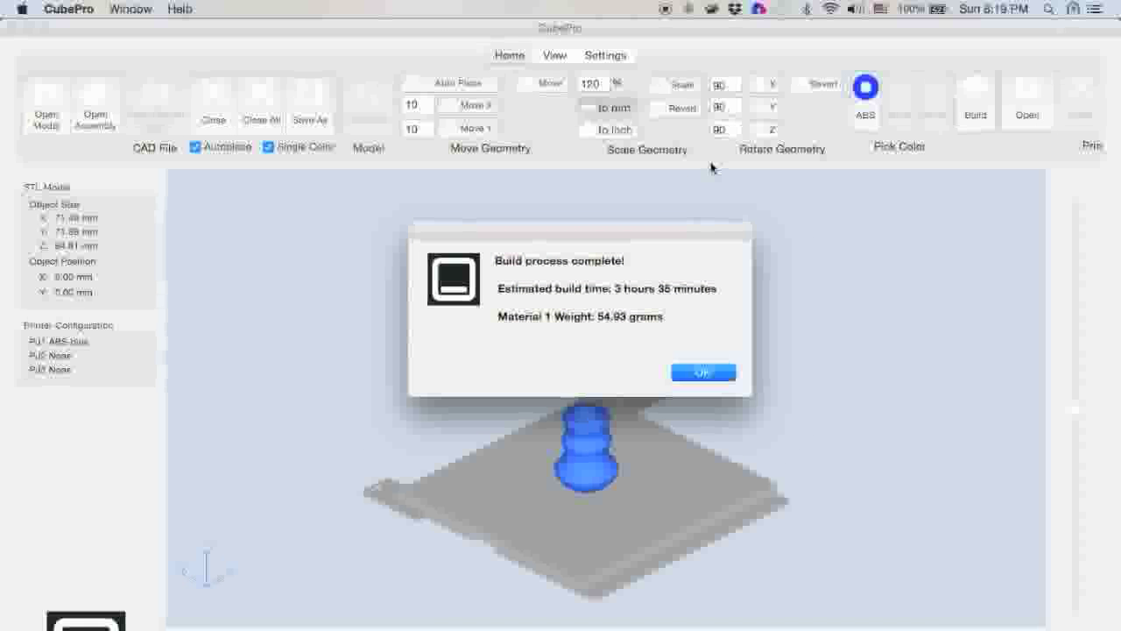
# - Capture a screenshot of the build-complete summary, and examine the vase's sliced build preview up close
pyautogui.press('super+shift+4')
pyautogui.moveTo(331, 196); pyautogui.dragTo(848, 606)
pyautogui.click(711, 374)
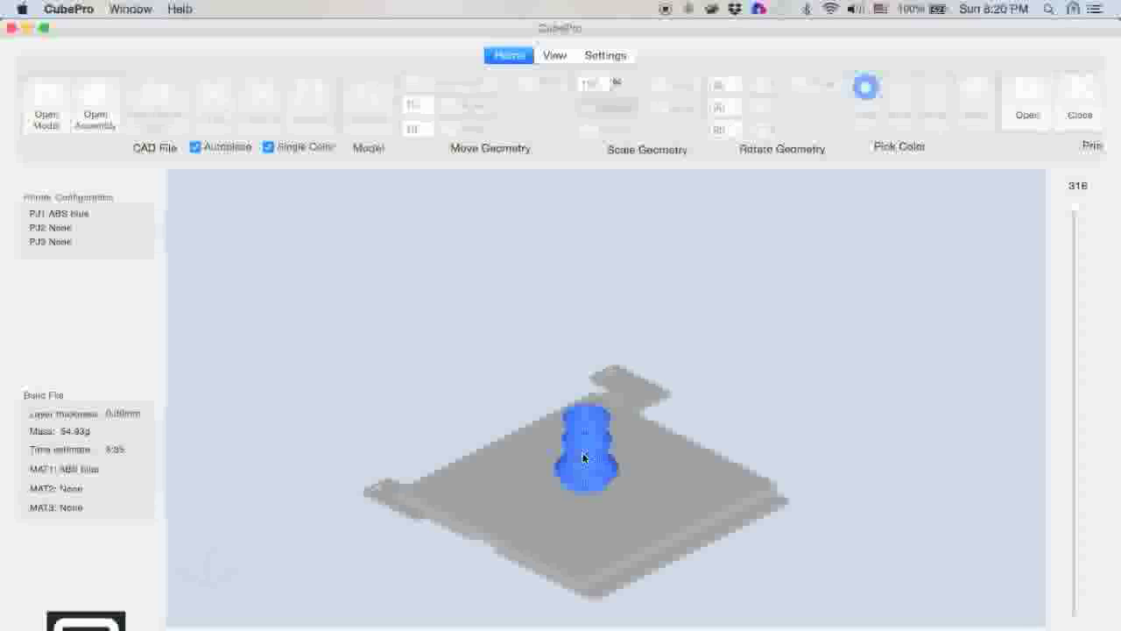
pyautogui.scroll(5, 584, 457)
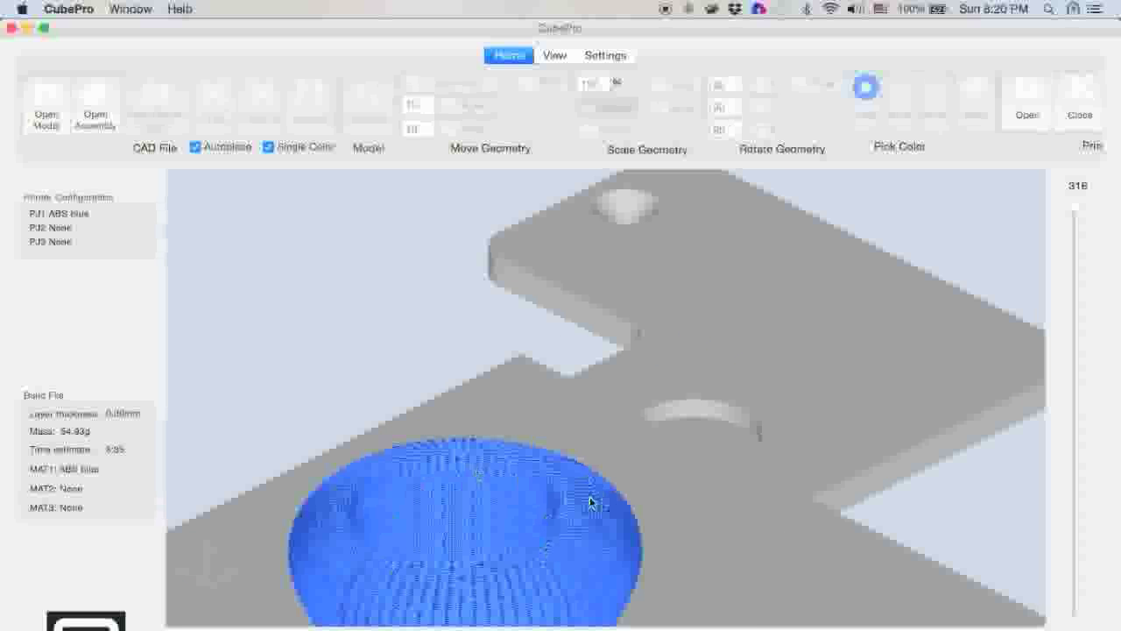
pyautogui.scroll(-3, 588, 523)
pyautogui.scroll(-3, 587, 523)
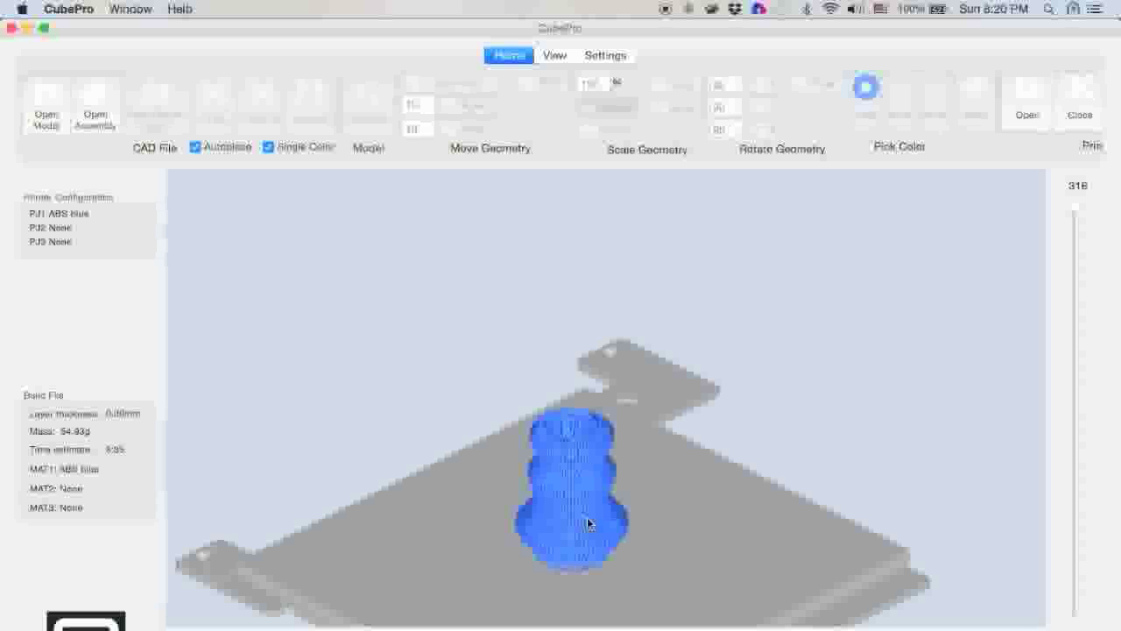
# - Show the desktop and place the new vase build file and the build summary screenshot side by side
pyautogui.moveTo(1120, 629)
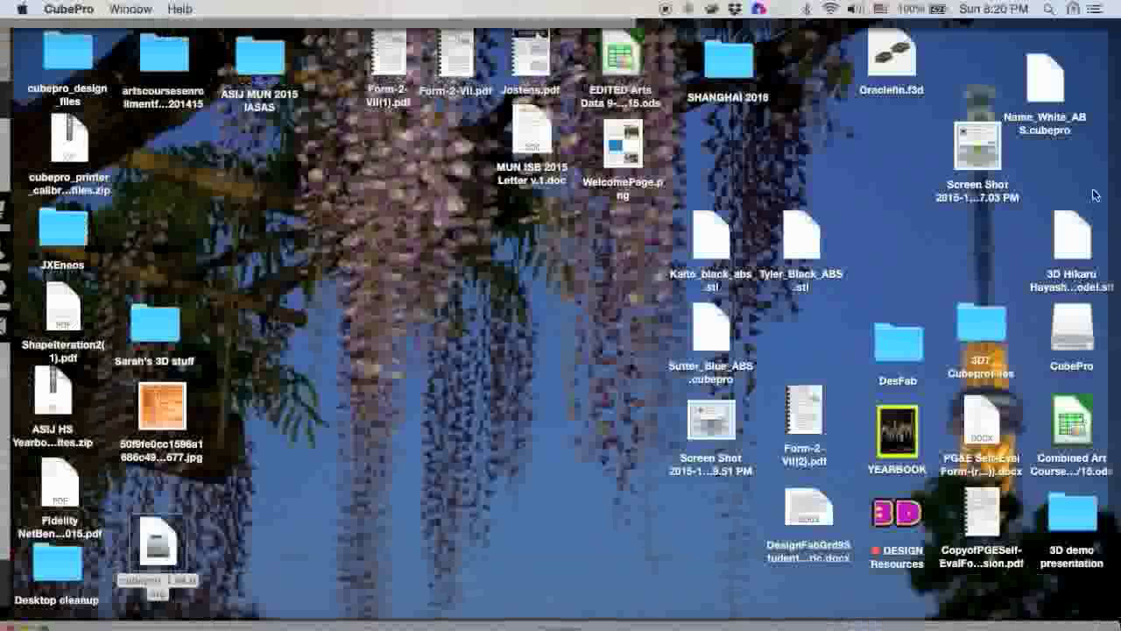
pyautogui.moveTo(716, 336); pyautogui.dragTo(552, 309)
pyautogui.moveTo(725, 433); pyautogui.dragTo(637, 344)
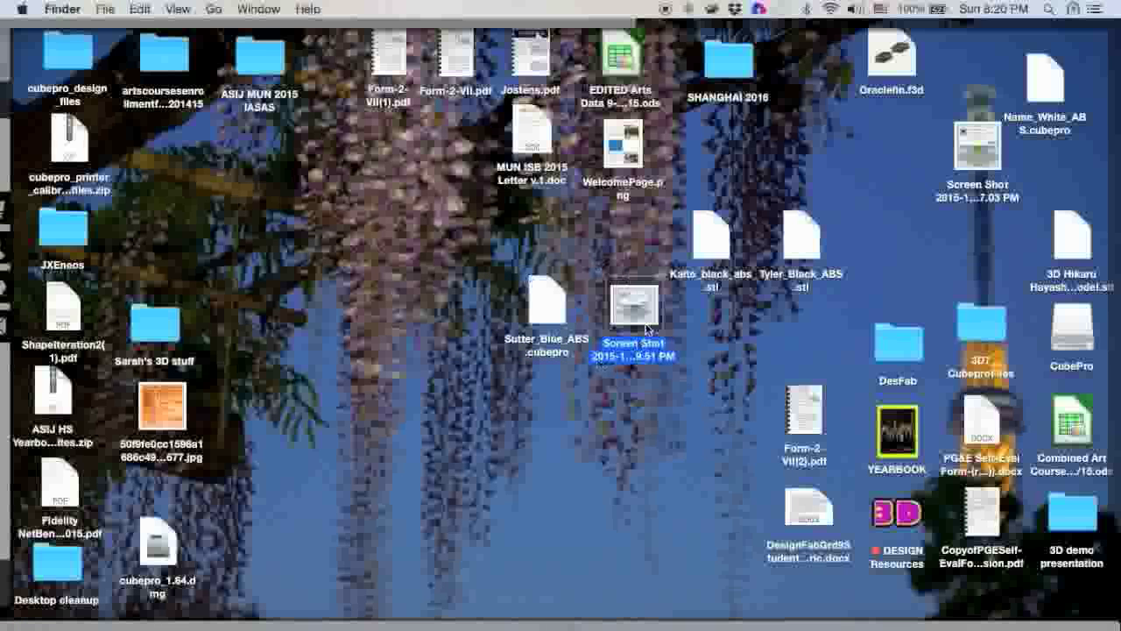